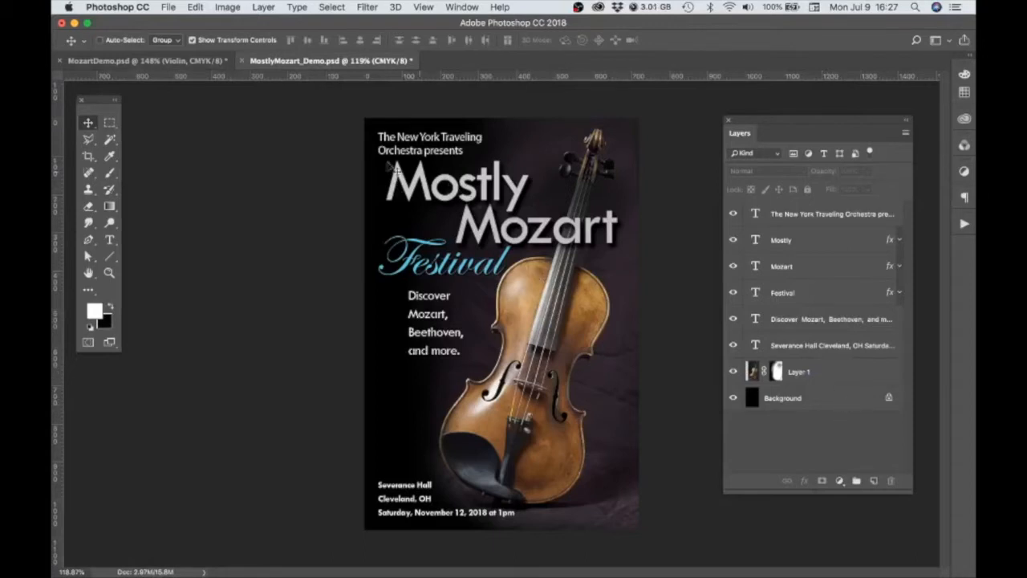
# Switch to MozartDemo.psd and add the text "Mostly Mozart" in the upper part of the poster, beside the violin's neck.
pyautogui.click(167, 62)
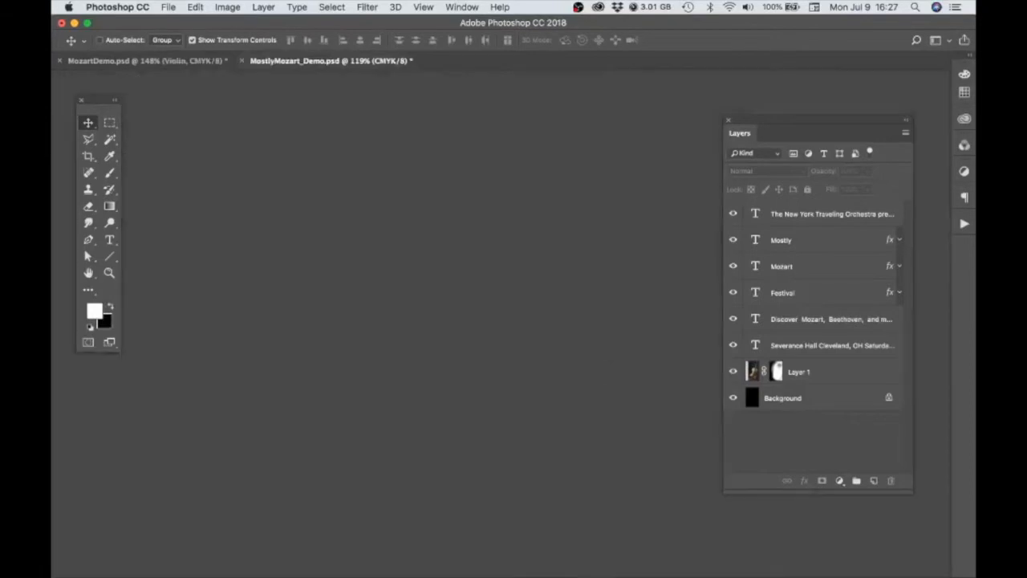
pyautogui.press('super+0')
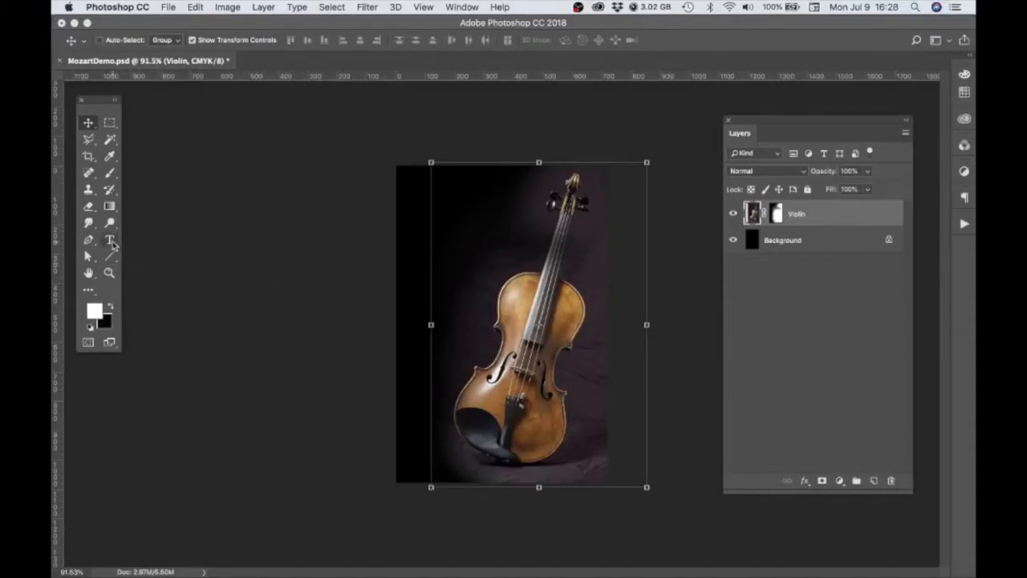
pyautogui.click(110, 241)
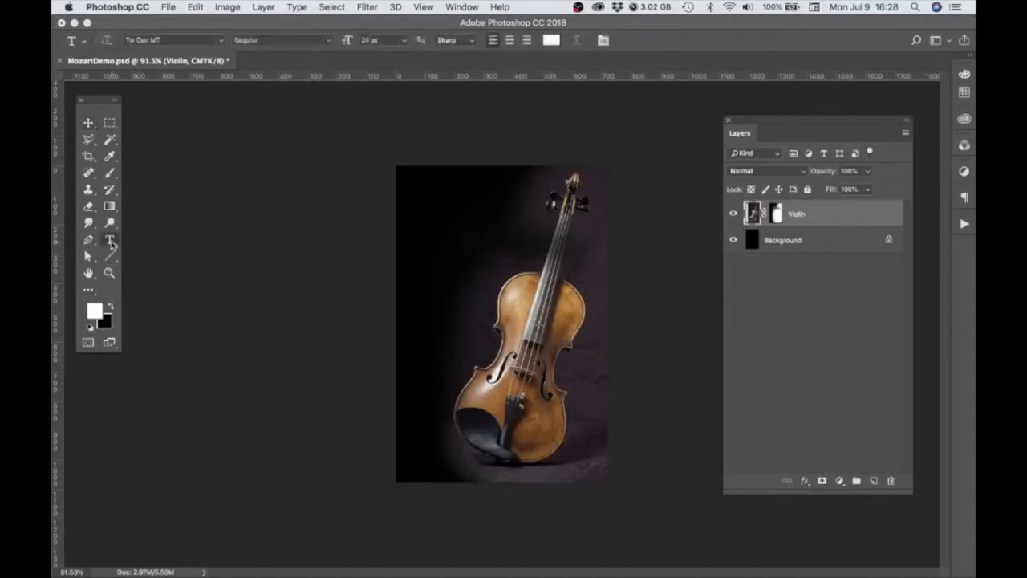
pyautogui.click(467, 217)
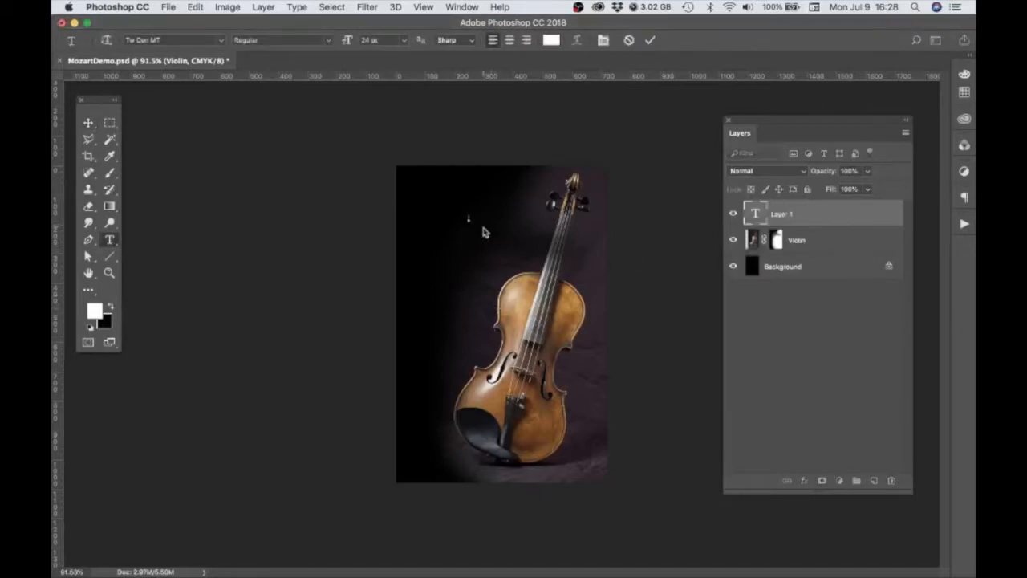
pyautogui.press('super+0')
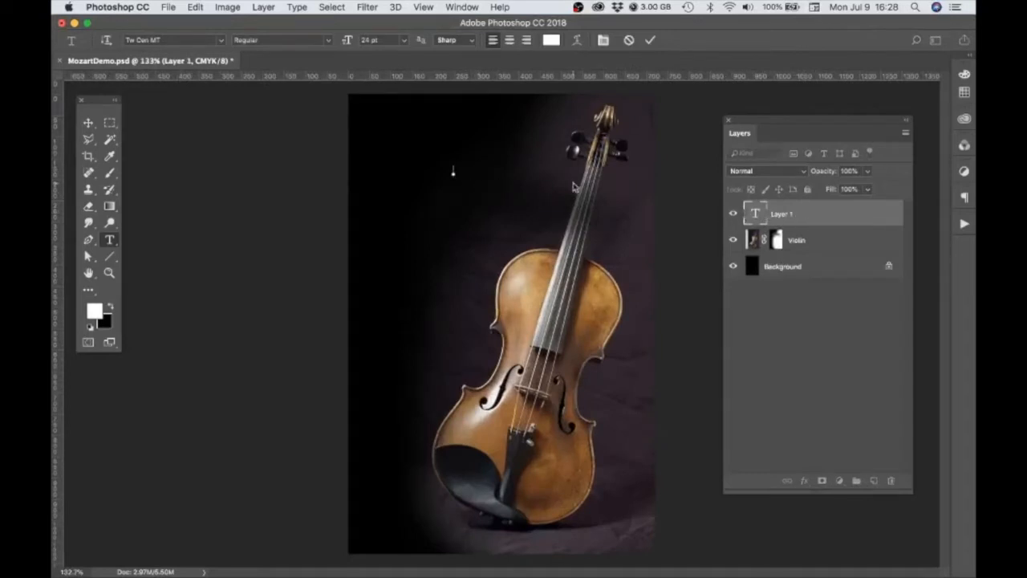
pyautogui.write('Mostly Mo')
# Set the size of the whole "Mostly Mozart" text to 72 pt.
pyautogui.press('super+a')
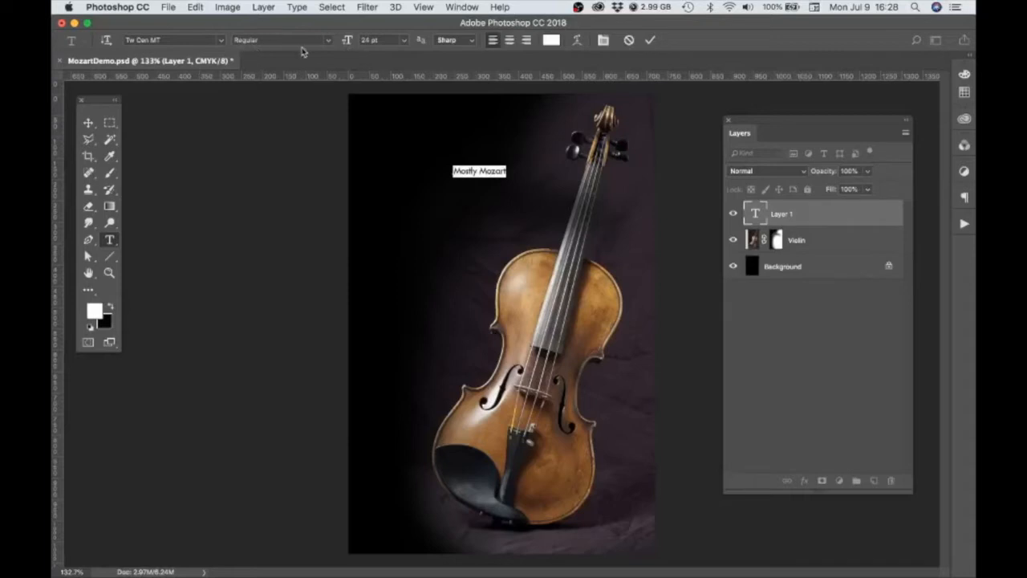
pyautogui.click(403, 42)
pyautogui.click(372, 203)
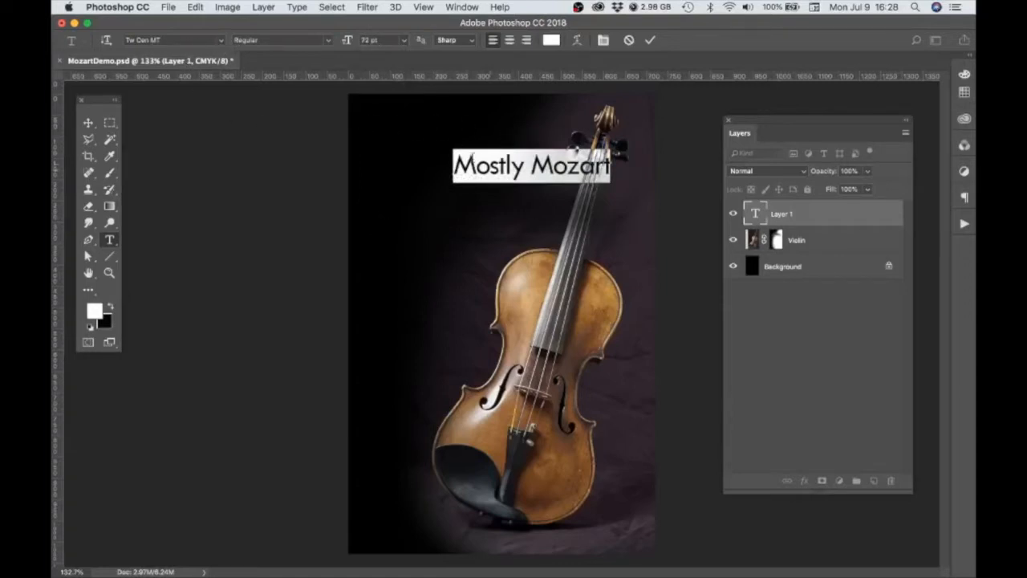
pyautogui.click(221, 41)
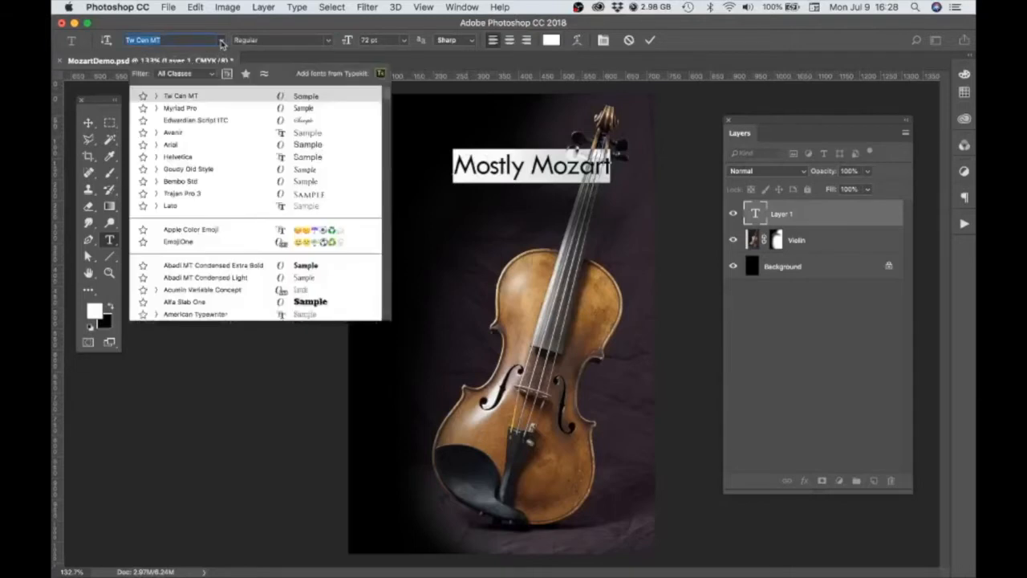
pyautogui.scroll(-4, 387, 101)
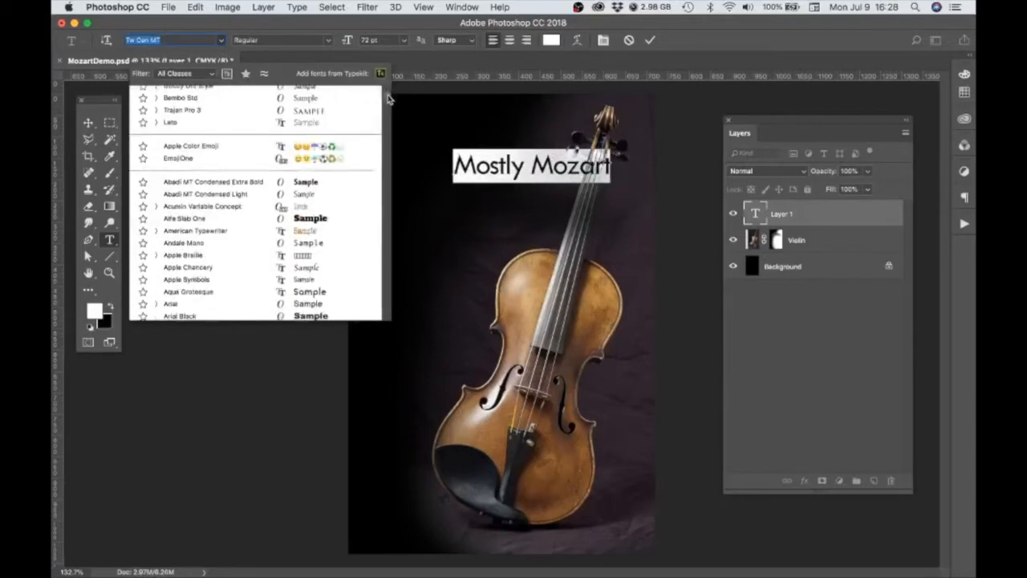
pyautogui.scroll(-2, 387, 102)
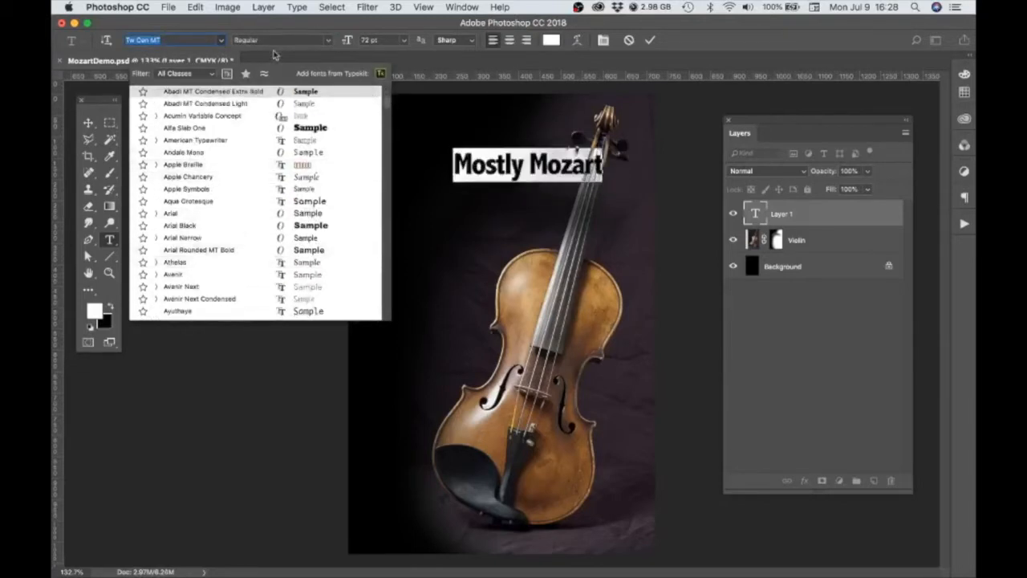
pyautogui.click(215, 28)
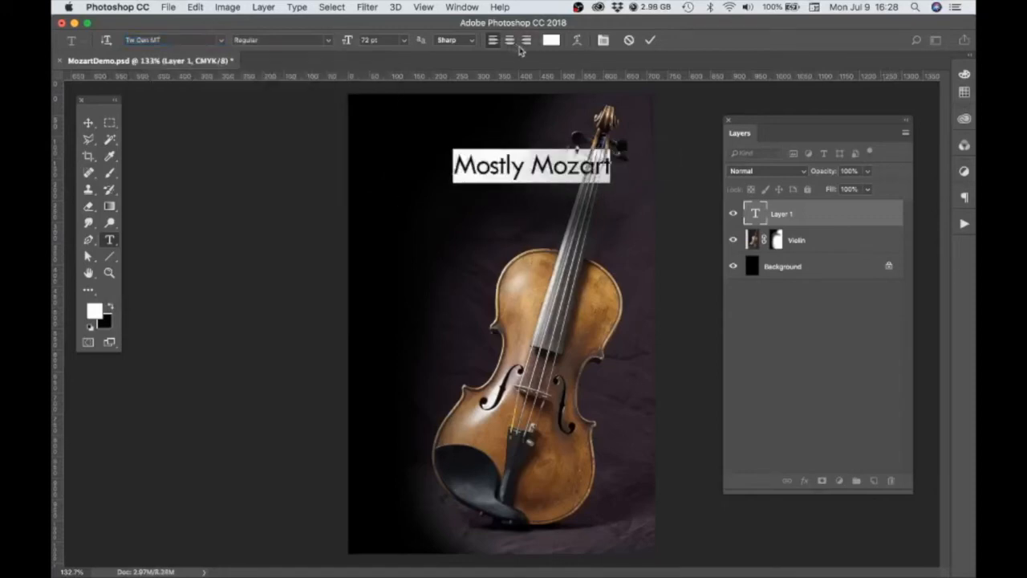
# Move the "Mostly Mozart" text left and slightly up, onto the dark area clear of the violin's neck.
pyautogui.click(88, 122)
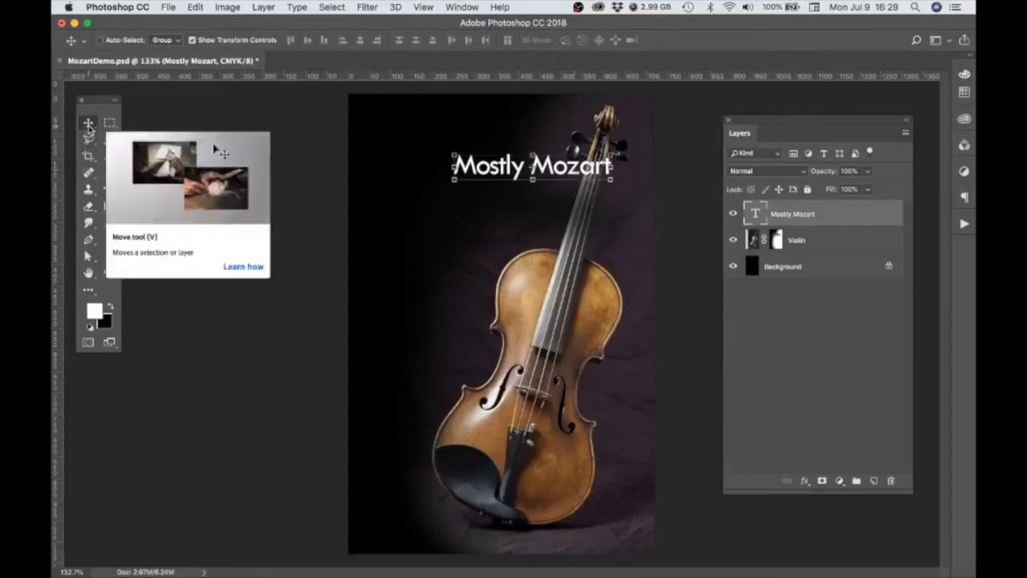
pyautogui.moveTo(523, 175); pyautogui.dragTo(452, 161)
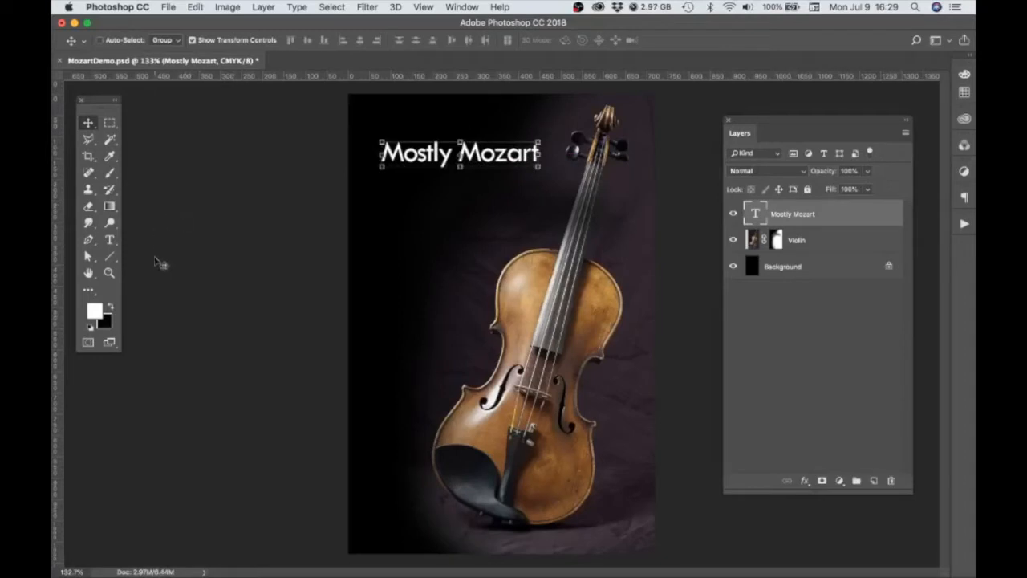
pyautogui.click(110, 241)
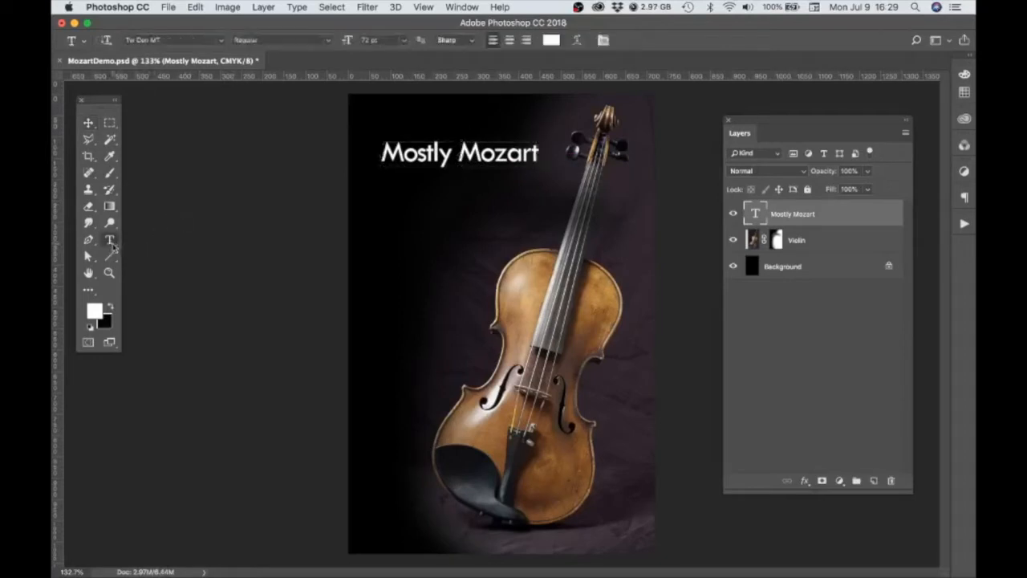
pyautogui.click(448, 235)
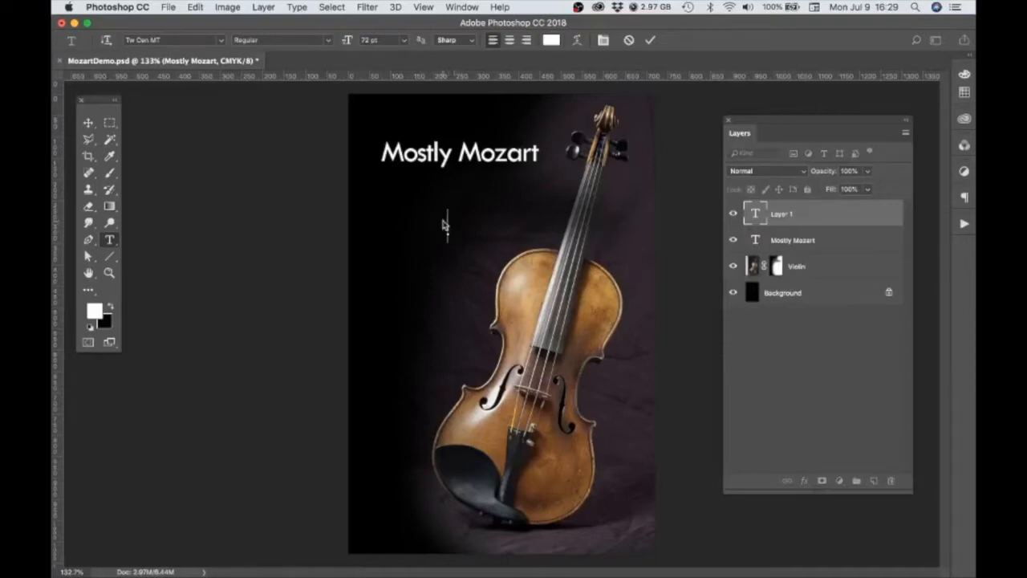
pyautogui.click(89, 123)
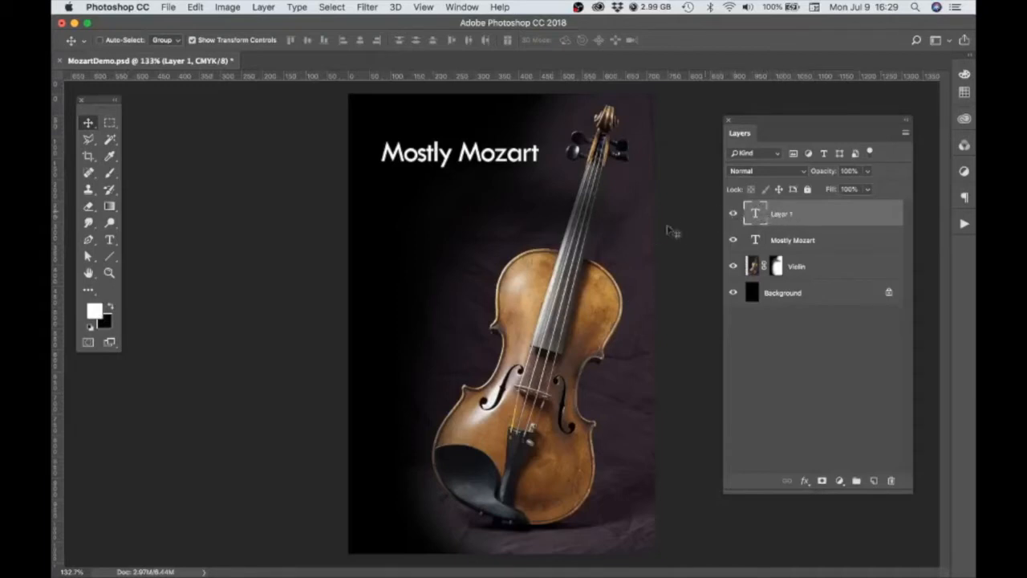
pyautogui.moveTo(780, 215); pyautogui.dragTo(891, 480)
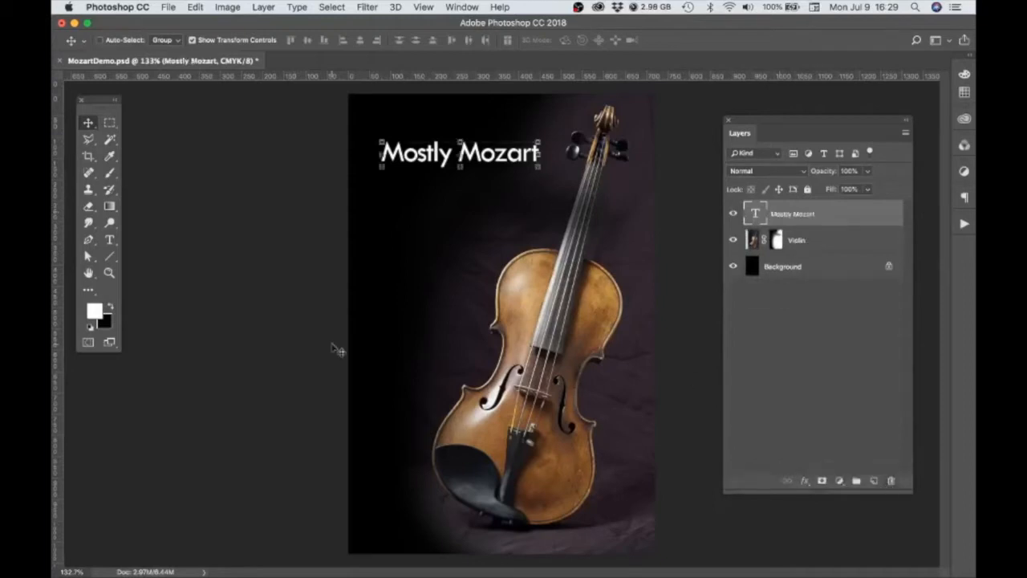
pyautogui.click(109, 239)
pyautogui.click(429, 228)
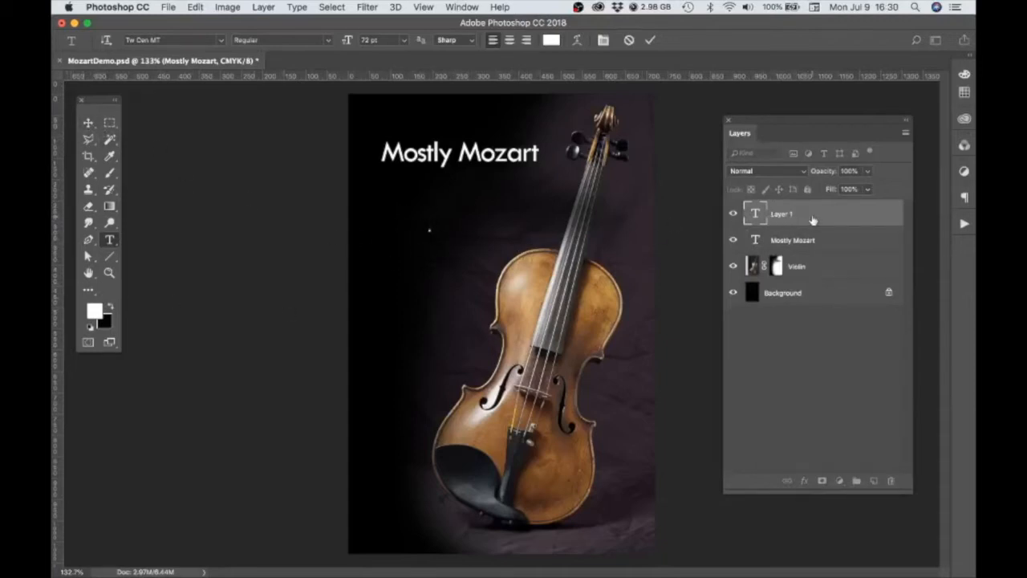
pyautogui.moveTo(791, 214); pyautogui.dragTo(889, 480)
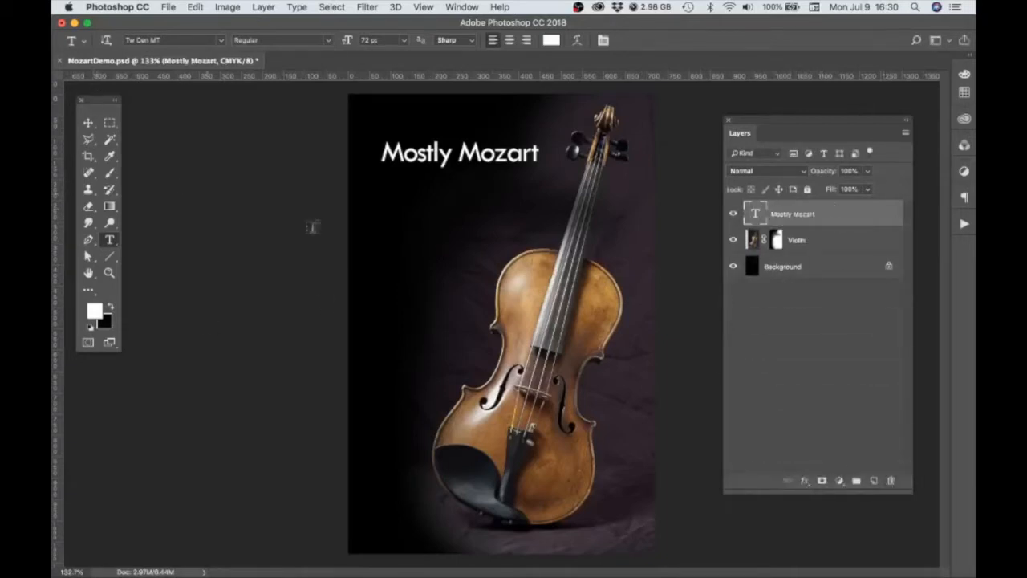
# Duplicate the "Mostly Mozart" text layer and place the copy directly below the original line.
pyautogui.click(88, 122)
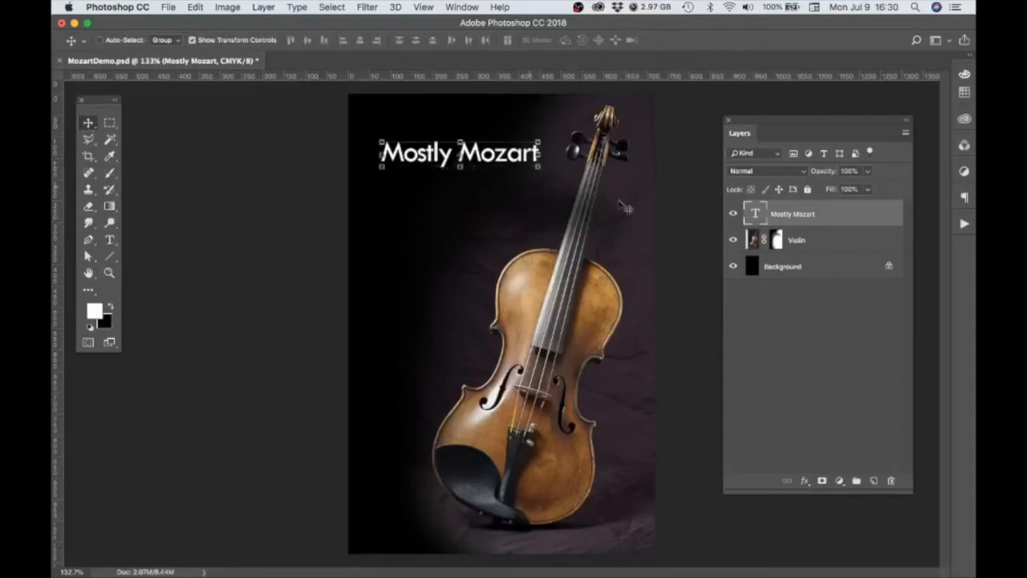
pyautogui.moveTo(798, 214); pyautogui.dragTo(875, 481)
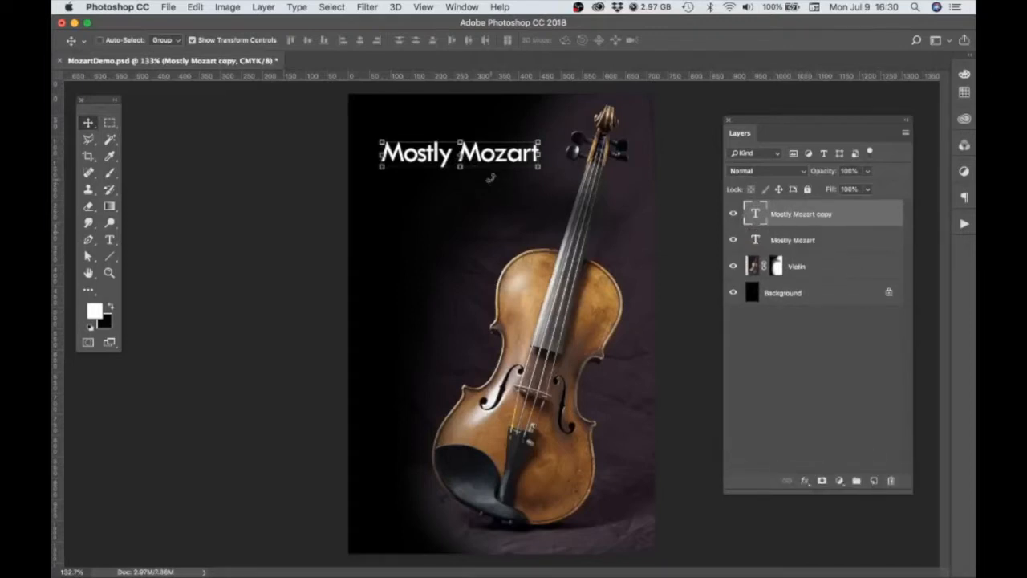
pyautogui.moveTo(487, 159); pyautogui.dragTo(487, 189)
# Delete the word "Mozart" from the upper text line so that it reads "Mostly".
pyautogui.scroll(2, 497, 165)
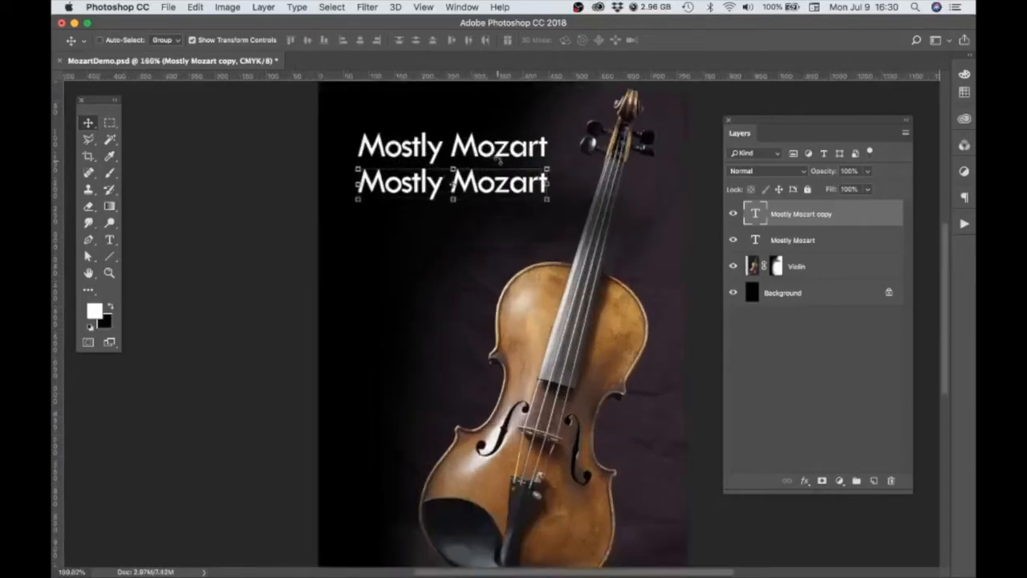
pyautogui.scroll(3, 498, 165)
pyautogui.moveTo(507, 187); pyautogui.dragTo(477, 269)
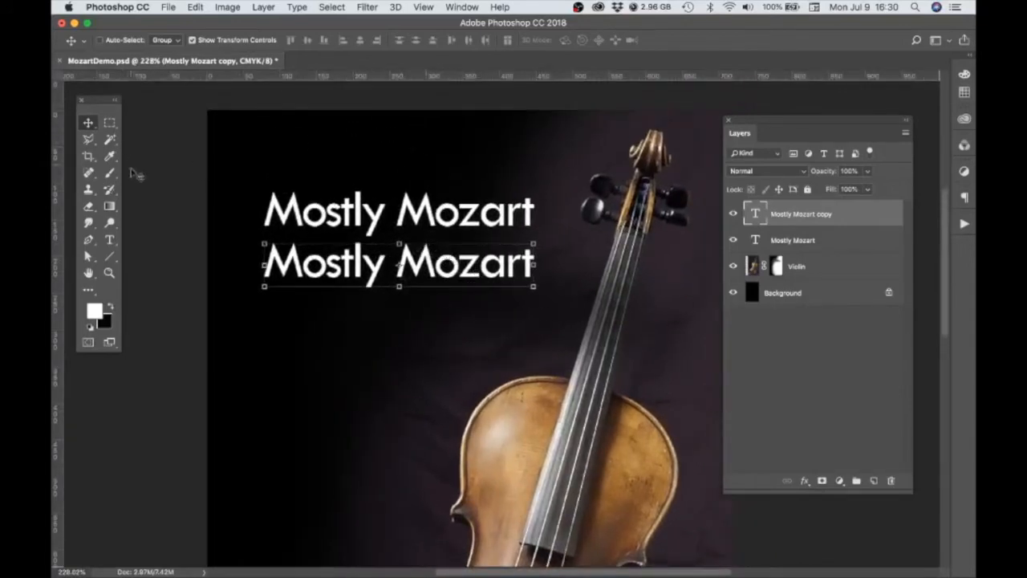
pyautogui.click(110, 240)
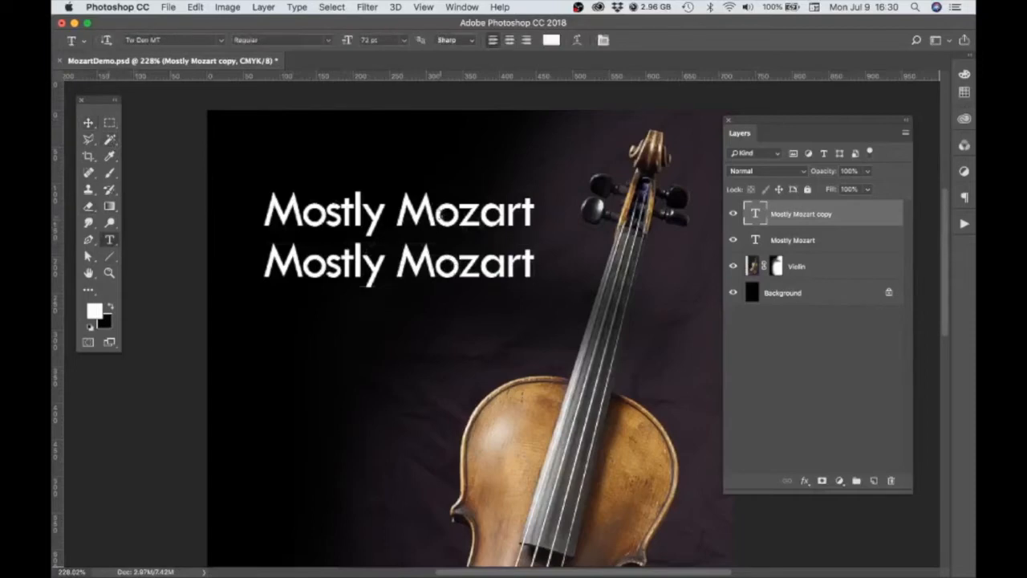
pyautogui.click(439, 215)
pyautogui.moveTo(385, 212); pyautogui.dragTo(533, 211)
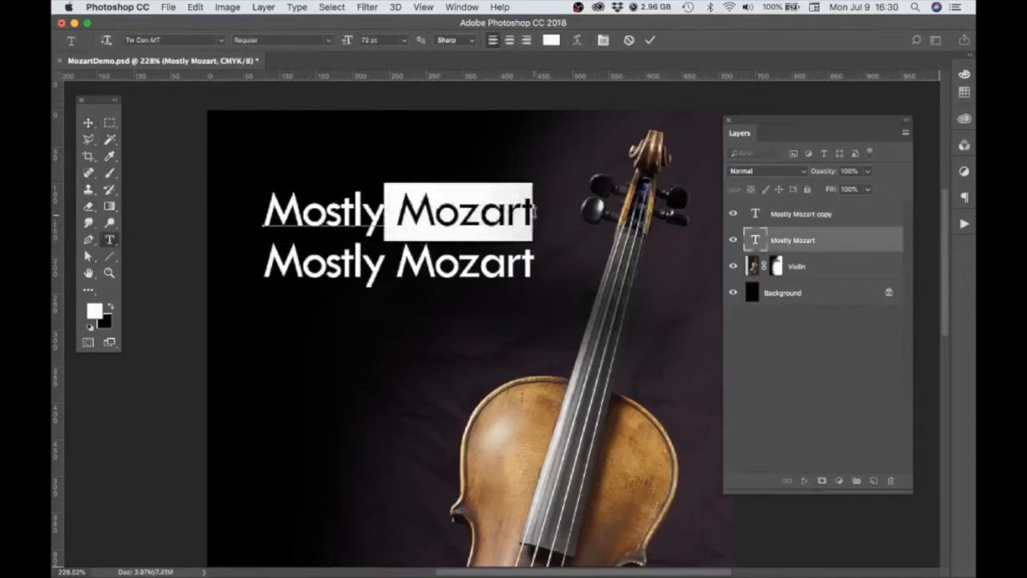
pyautogui.press('BackSpace')
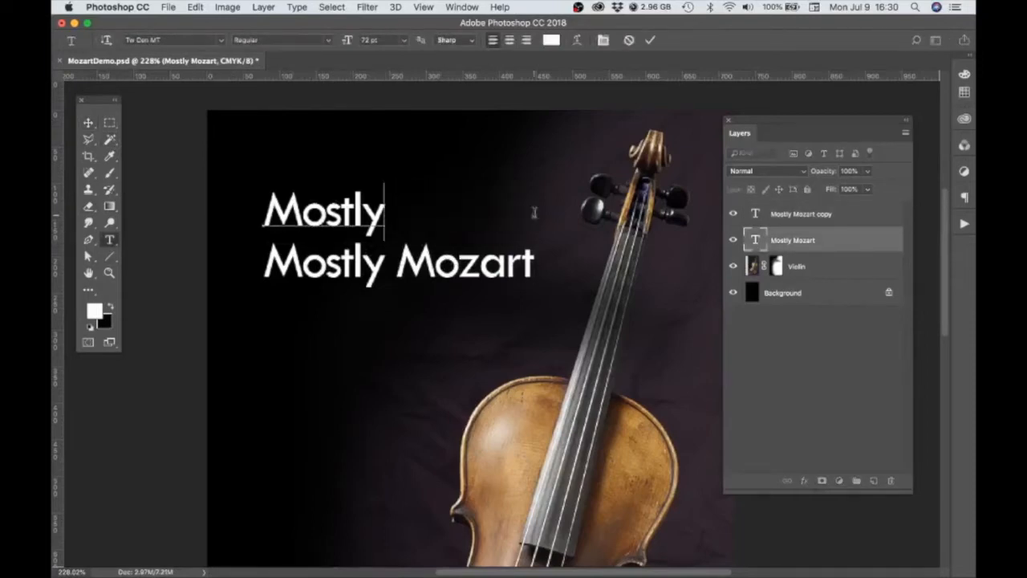
# Reduce the copied text line to "Mozart" and move it right and slightly up, staggered beneath "Mostly".
pyautogui.click(796, 214)
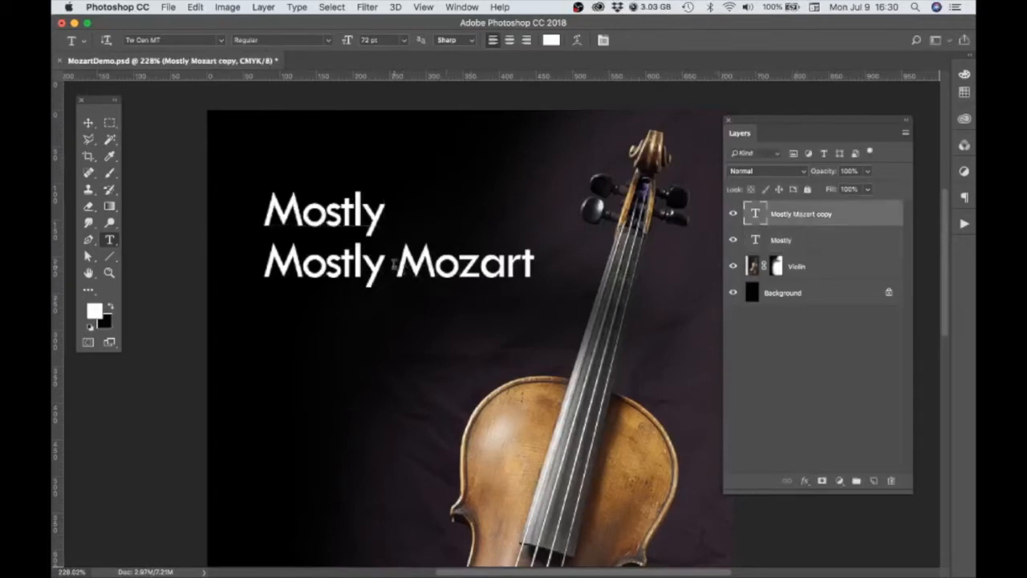
pyautogui.moveTo(396, 265); pyautogui.dragTo(266, 268)
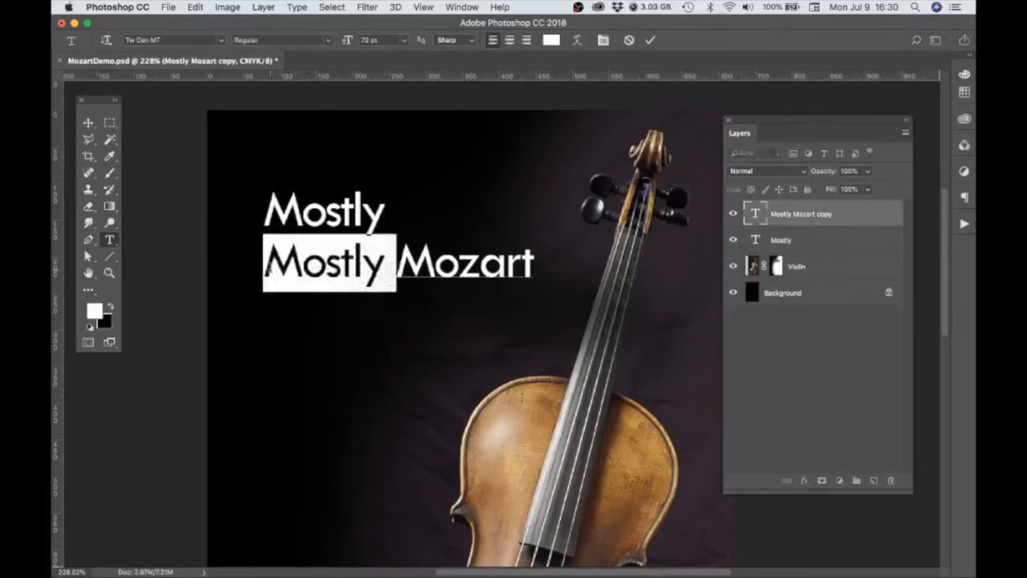
pyautogui.press('BackSpace')
pyautogui.click(88, 122)
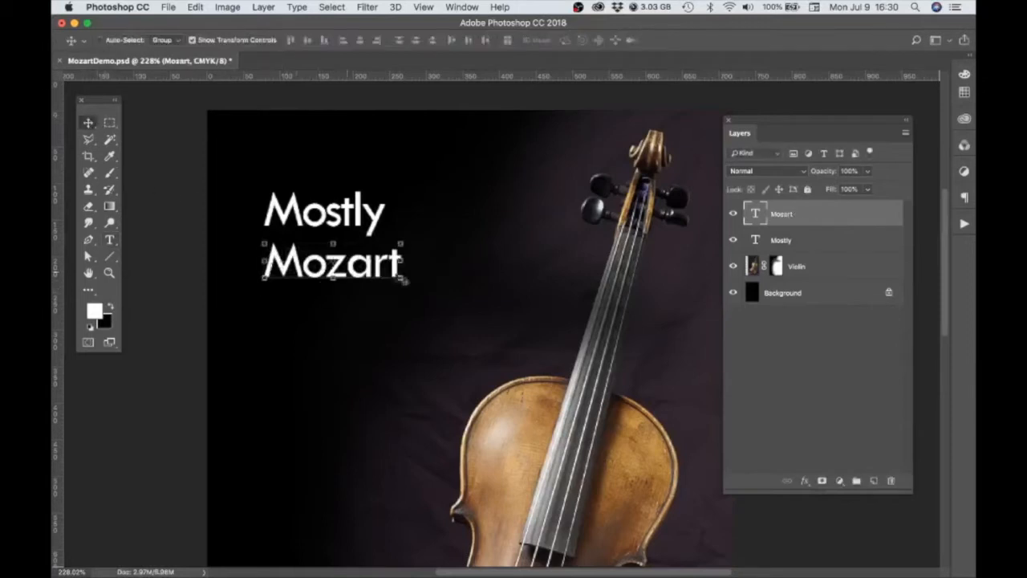
pyautogui.moveTo(355, 267); pyautogui.dragTo(420, 258)
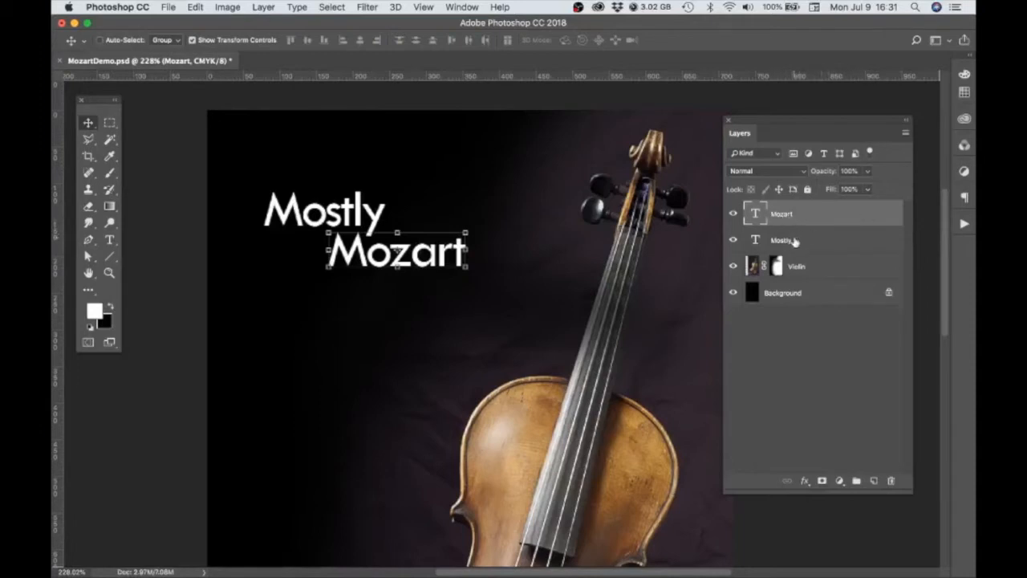
# Scale the "Mostly" and "Mozart" layers together to about 212% and shift them slightly up and left on the poster.
pyautogui.keyDown('shift'); pyautogui.click(794, 241); pyautogui.keyUp('shift')
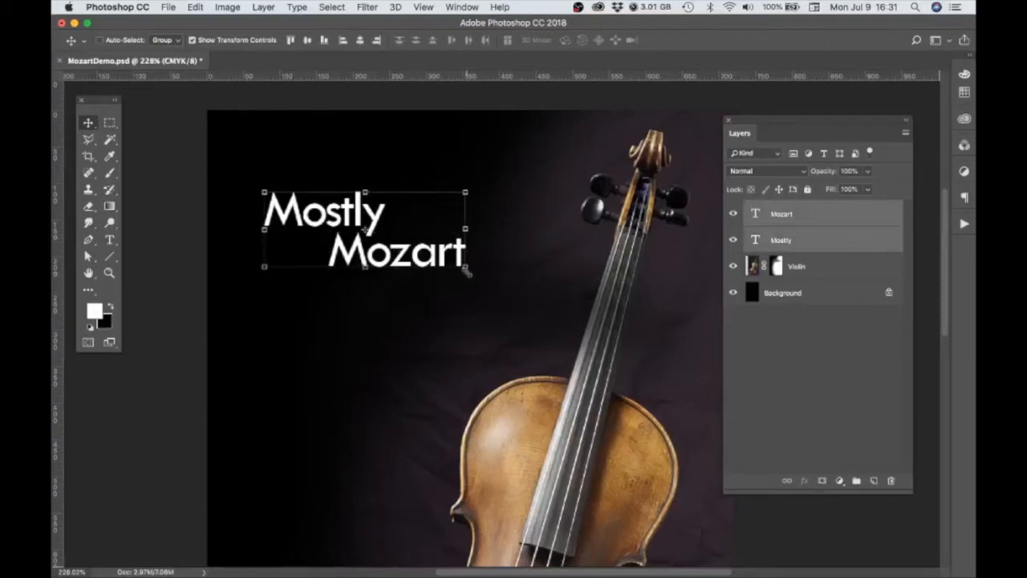
pyautogui.moveTo(466, 269); pyautogui.dragTo(681, 345)
pyautogui.press('super+0')
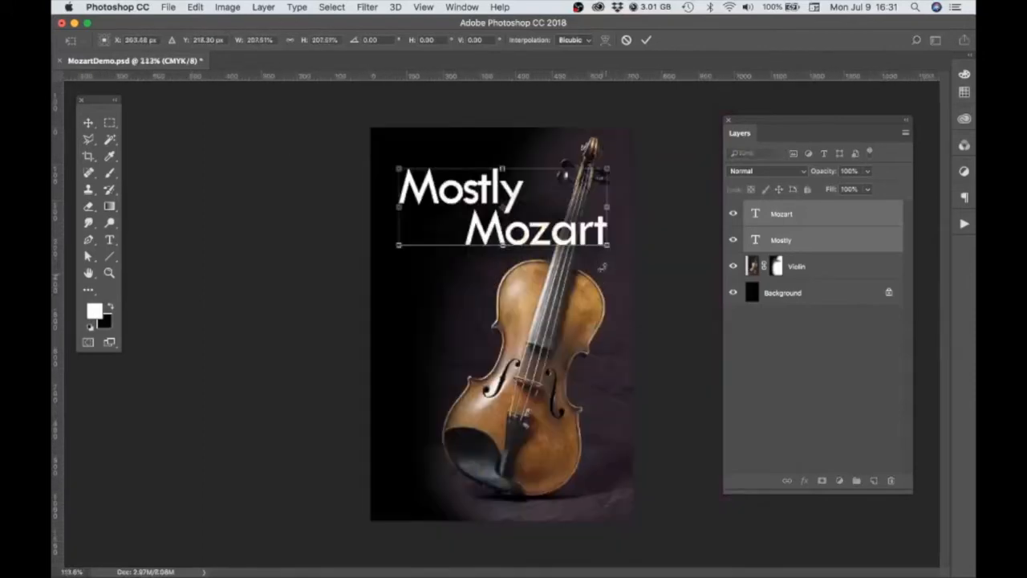
pyautogui.moveTo(608, 245); pyautogui.dragTo(611, 247)
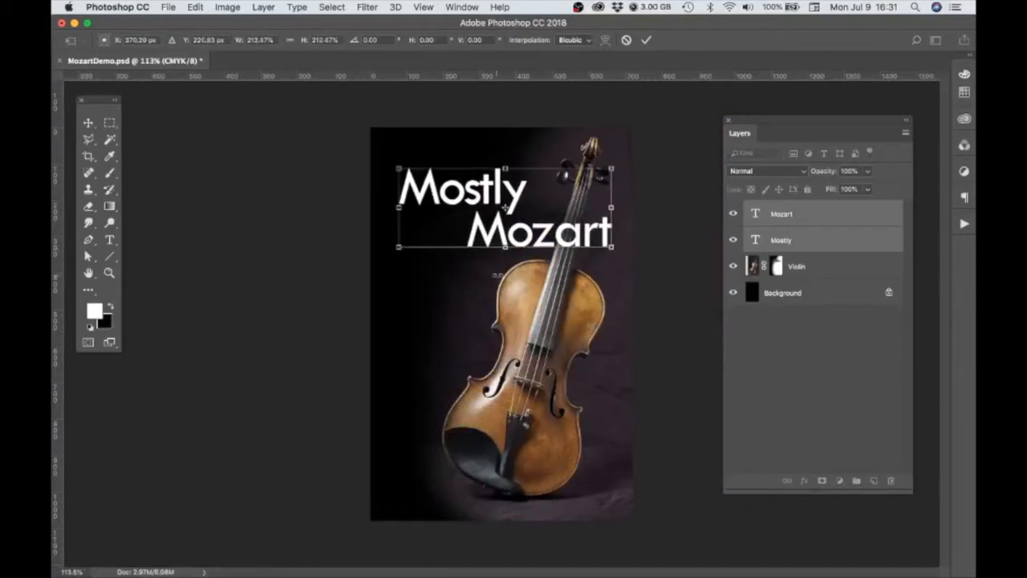
pyautogui.click(646, 40)
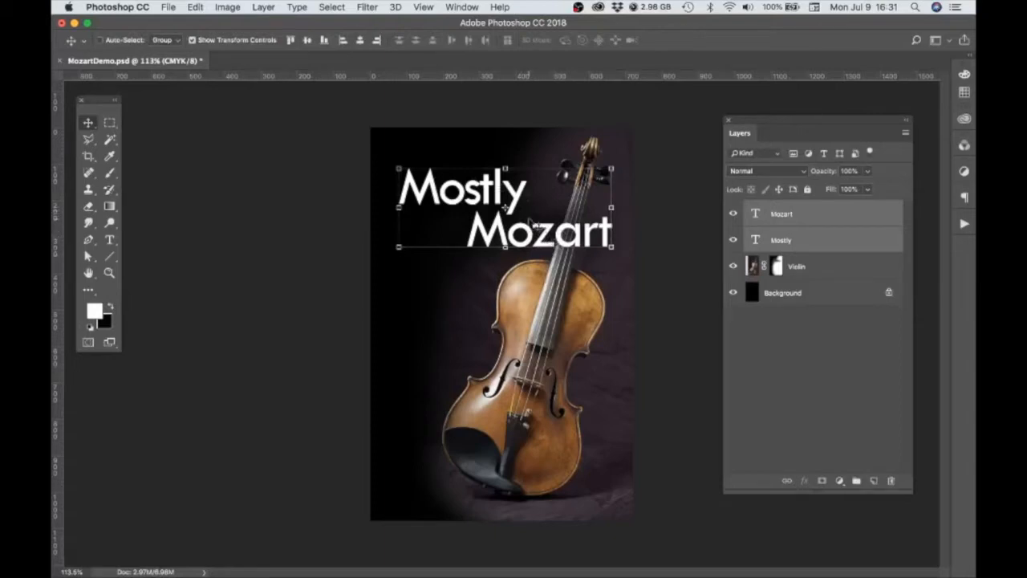
pyautogui.moveTo(505, 207); pyautogui.dragTo(500, 203)
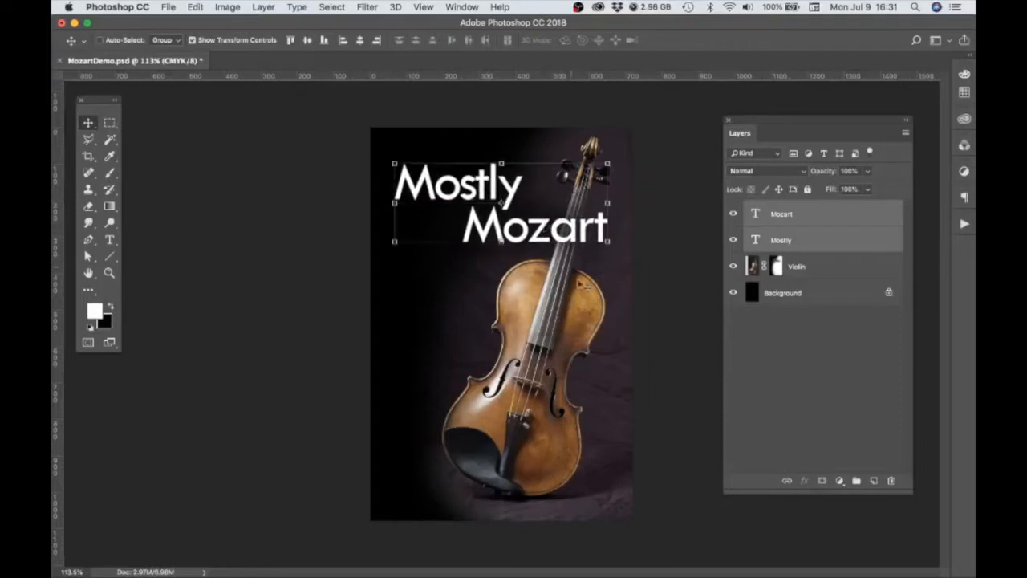
# Link the "Mozart" and "Mostly" text layers together.
pyautogui.click(784, 349)
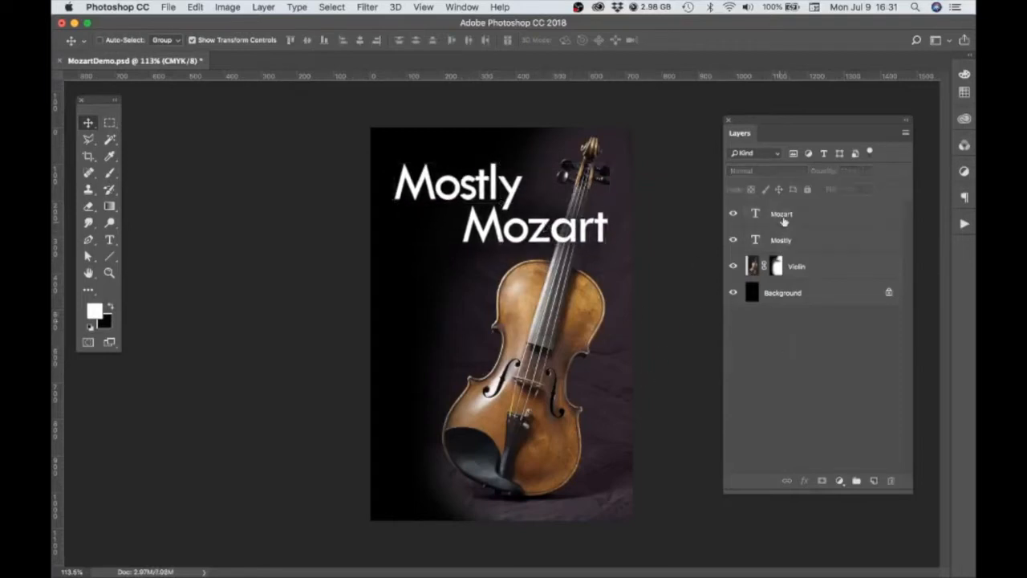
pyautogui.click(784, 215)
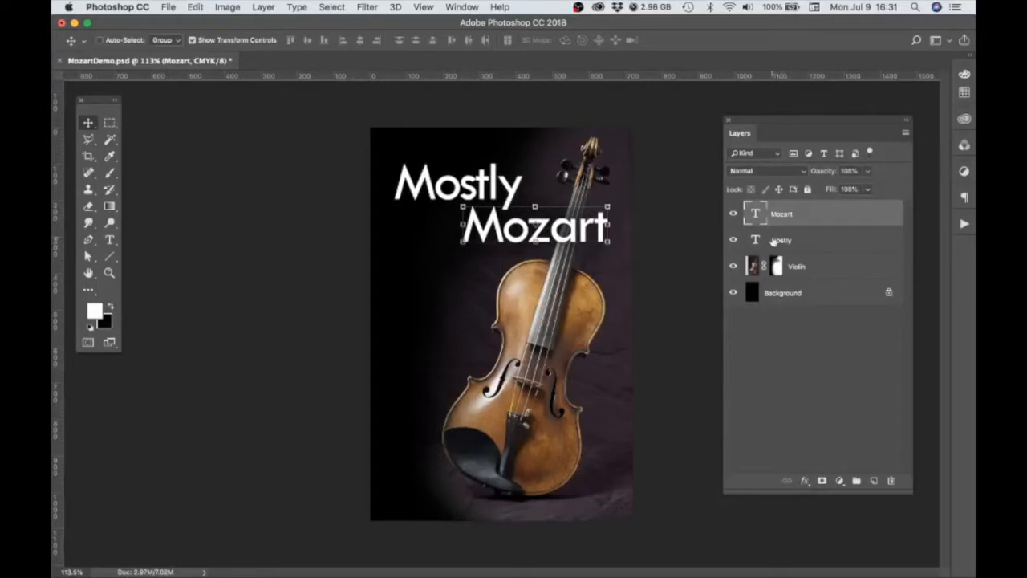
pyautogui.keyDown('shift'); pyautogui.click(773, 241); pyautogui.keyUp('shift')
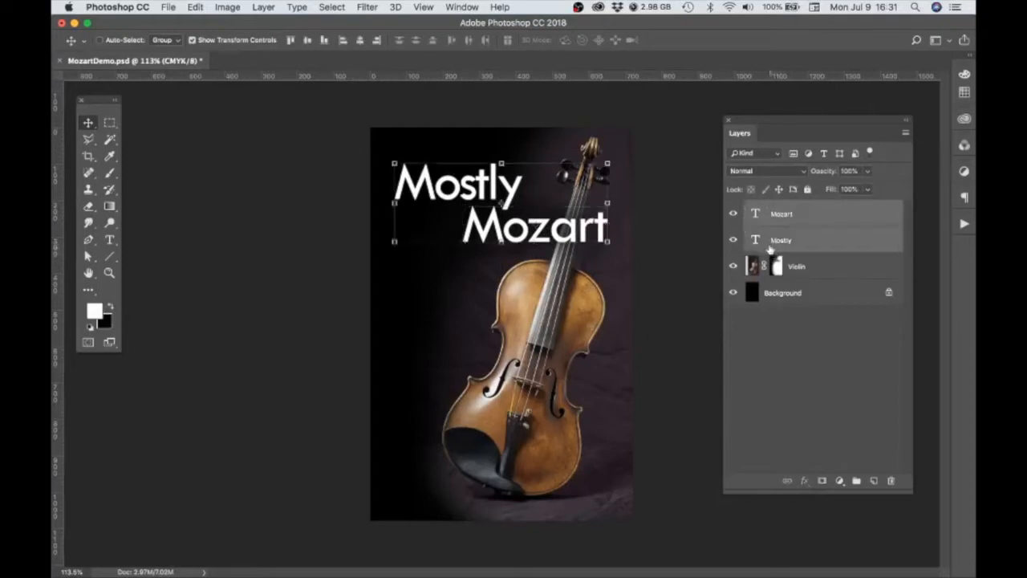
pyautogui.rightClick(823, 213)
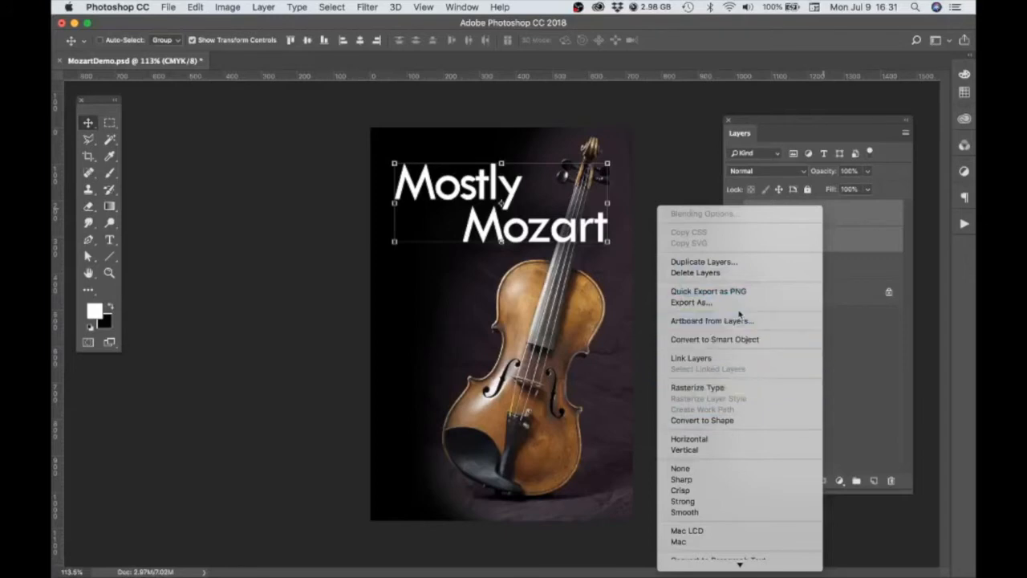
pyautogui.click(713, 358)
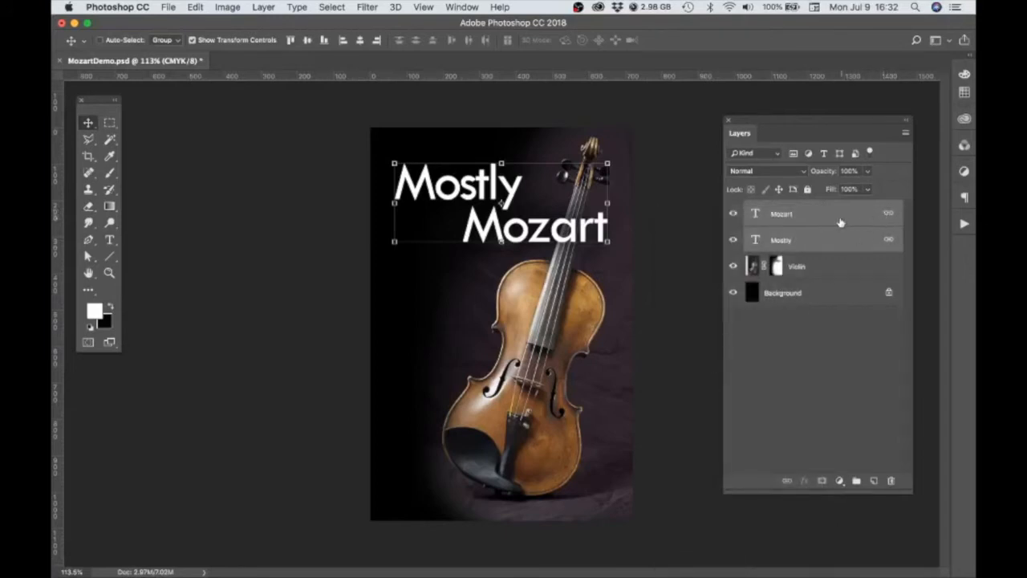
# Move the linked title lines slightly up and left on the poster with only the "Mozart" layer selected.
pyautogui.click(803, 338)
pyautogui.click(784, 215)
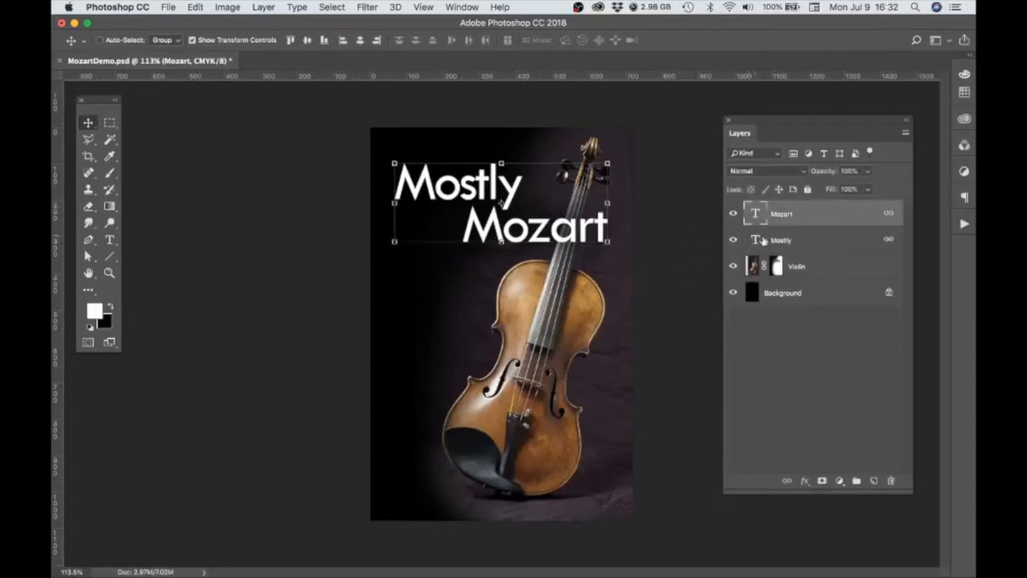
pyautogui.moveTo(479, 188)
pyautogui.mouseDown()
pyautogui.moveTo(497, 204)
pyautogui.moveTo(470, 182)
pyautogui.moveTo(491, 181)
pyautogui.moveTo(467, 174)
pyautogui.mouseUp()
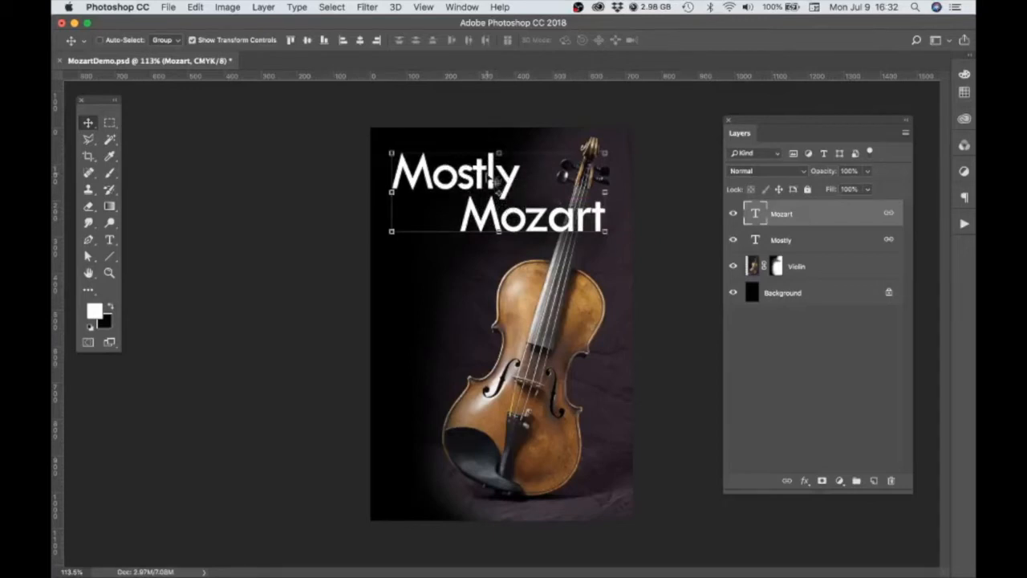
# Unlink the "Mostly" and "Mozart" layers and select only the "Mostly" layer.
pyautogui.click(758, 354)
pyautogui.click(793, 242)
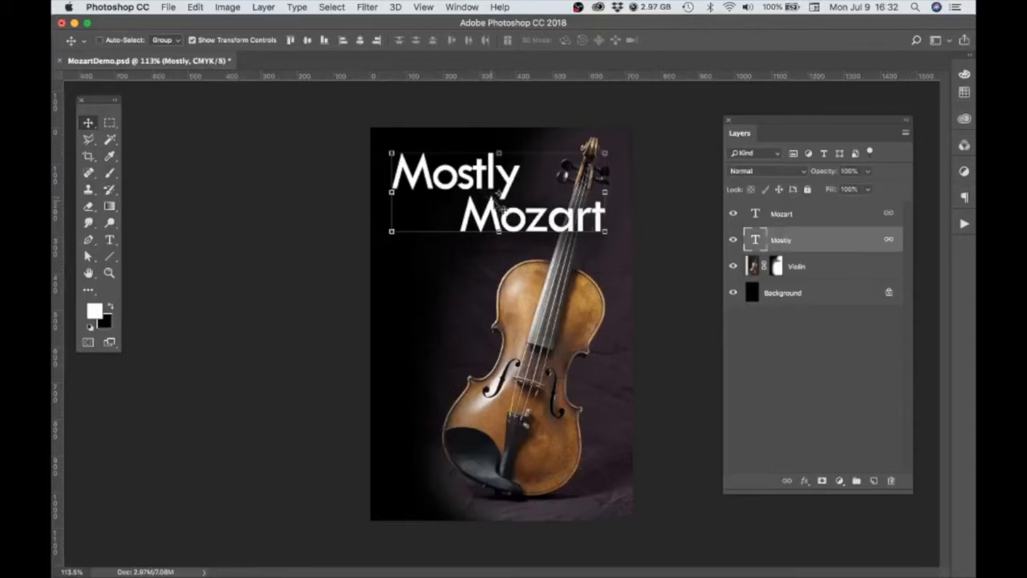
pyautogui.moveTo(531, 206); pyautogui.dragTo(515, 257)
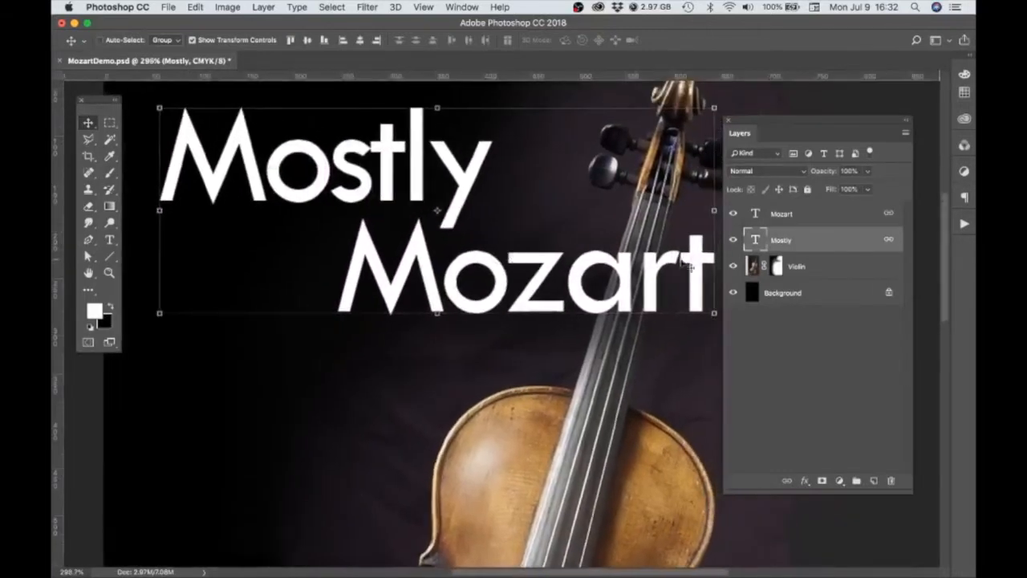
pyautogui.rightClick(842, 242)
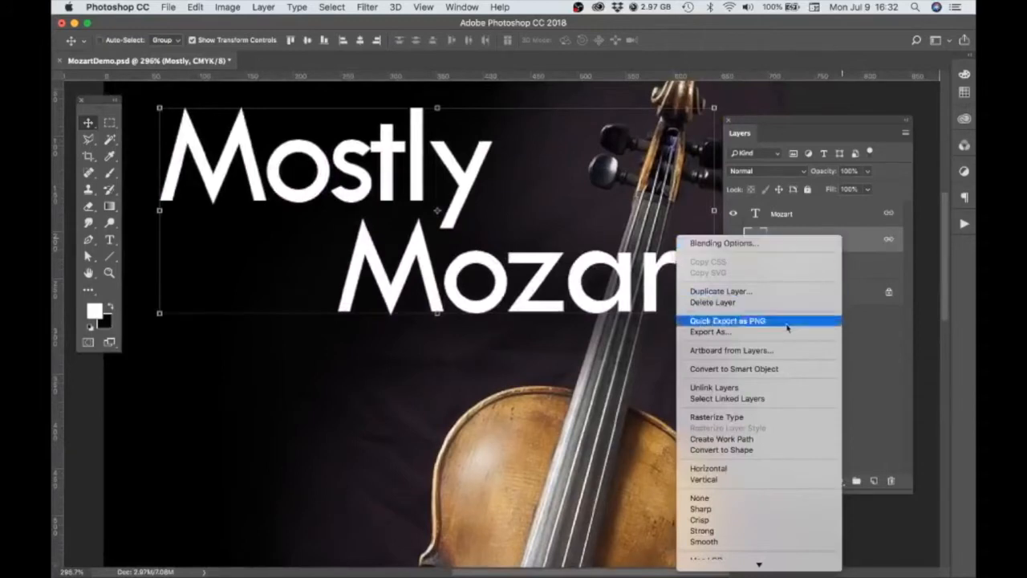
pyautogui.click(714, 387)
pyautogui.click(830, 337)
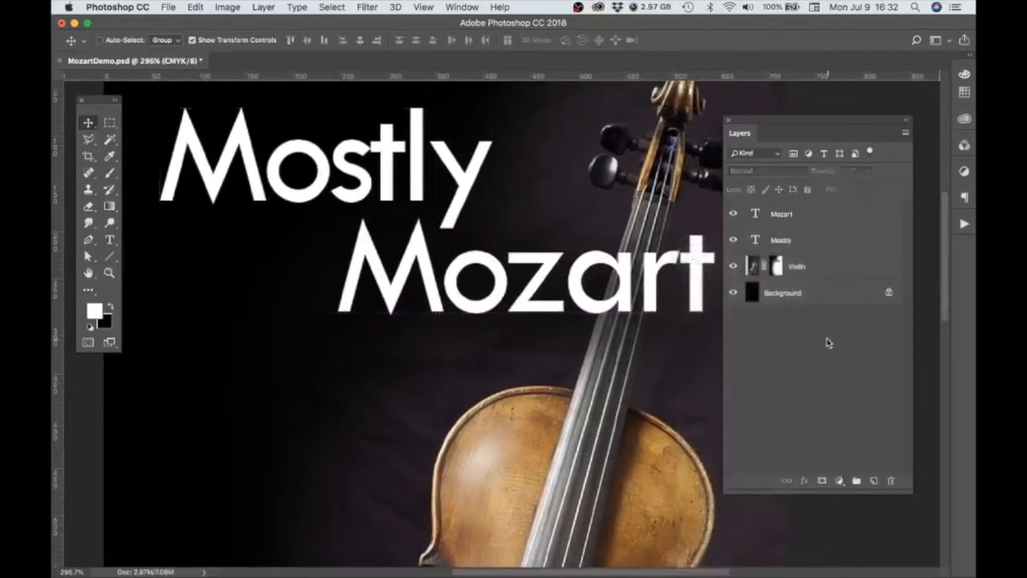
pyautogui.click(532, 303)
pyautogui.click(598, 212)
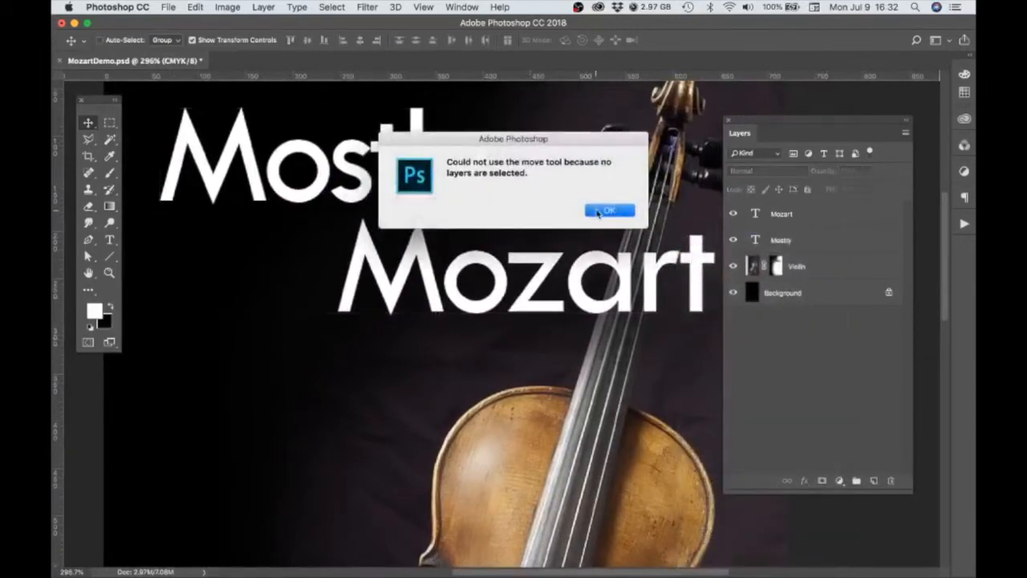
pyautogui.click(800, 239)
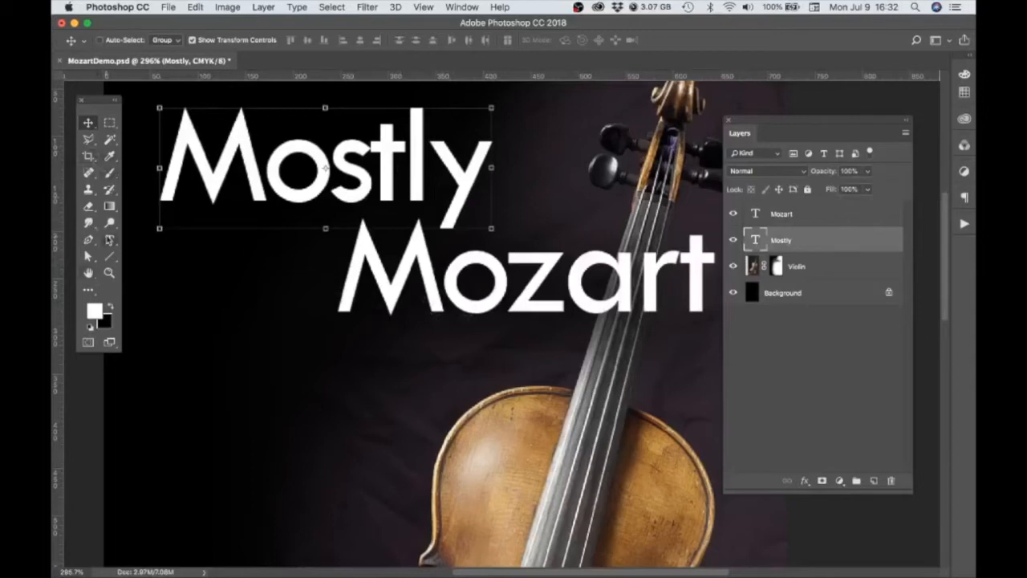
# Start editing the "Mozart" text with the Type tool and display the Character settings.
pyautogui.click(110, 239)
pyautogui.click(566, 288)
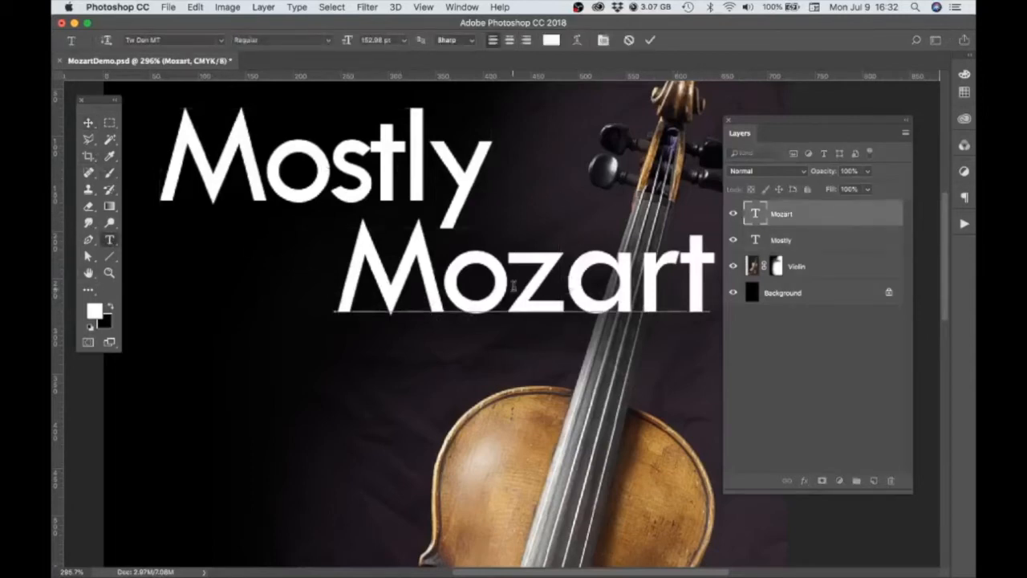
pyautogui.scroll(-3, 513, 284)
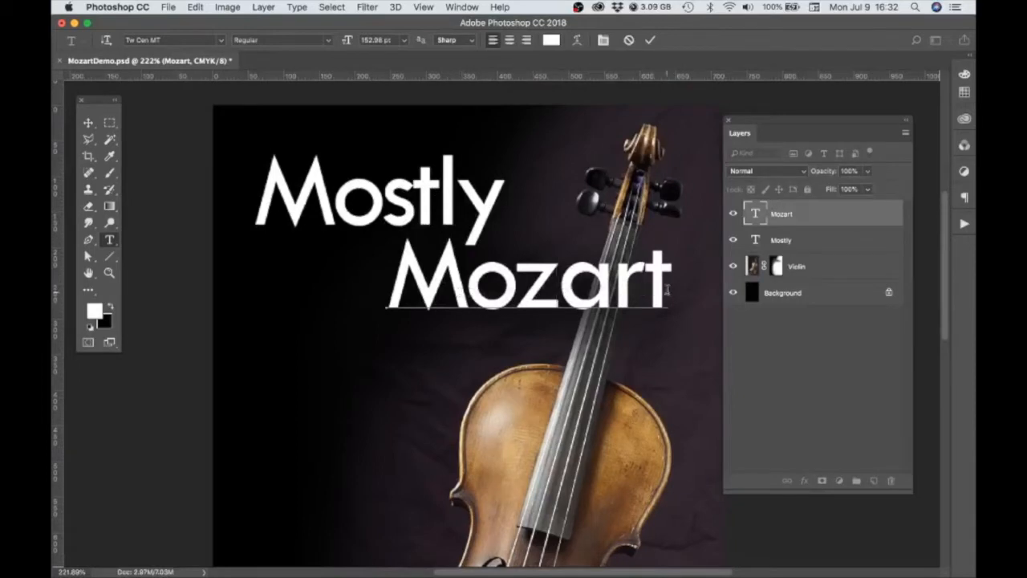
pyautogui.moveTo(666, 290); pyautogui.dragTo(355, 287)
pyautogui.click(544, 283)
pyautogui.click(473, 6)
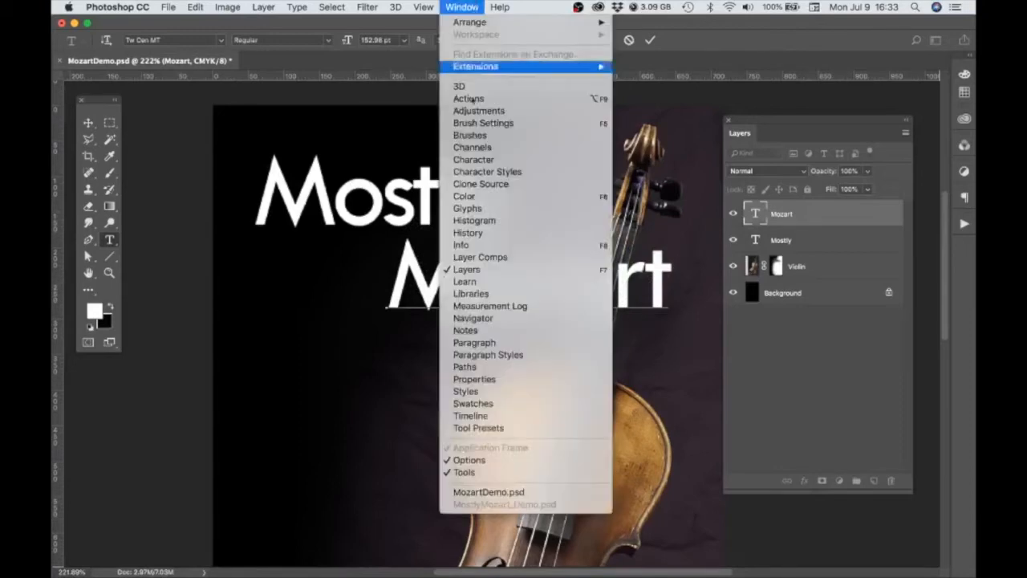
pyautogui.click(473, 160)
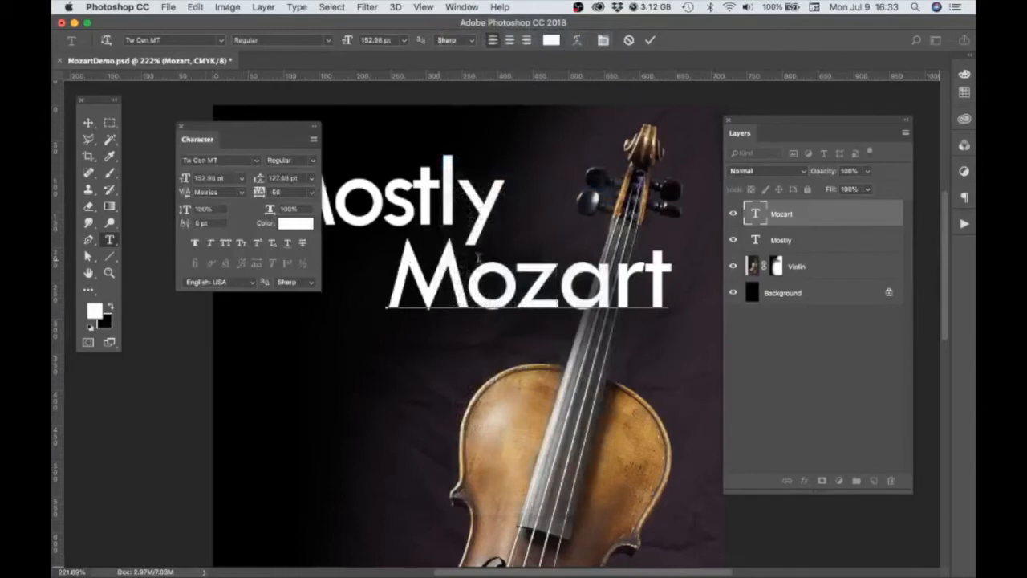
# Try tracking values of 200 and -100 on the whole word "Mozart" and set the tracking back to -50.
pyautogui.moveTo(667, 282); pyautogui.dragTo(334, 288)
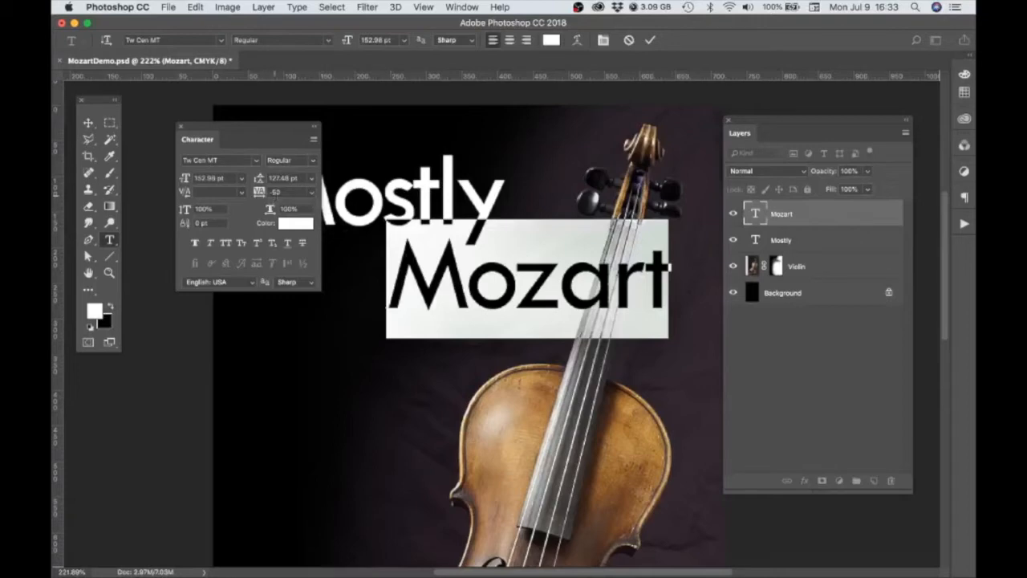
pyautogui.click(313, 195)
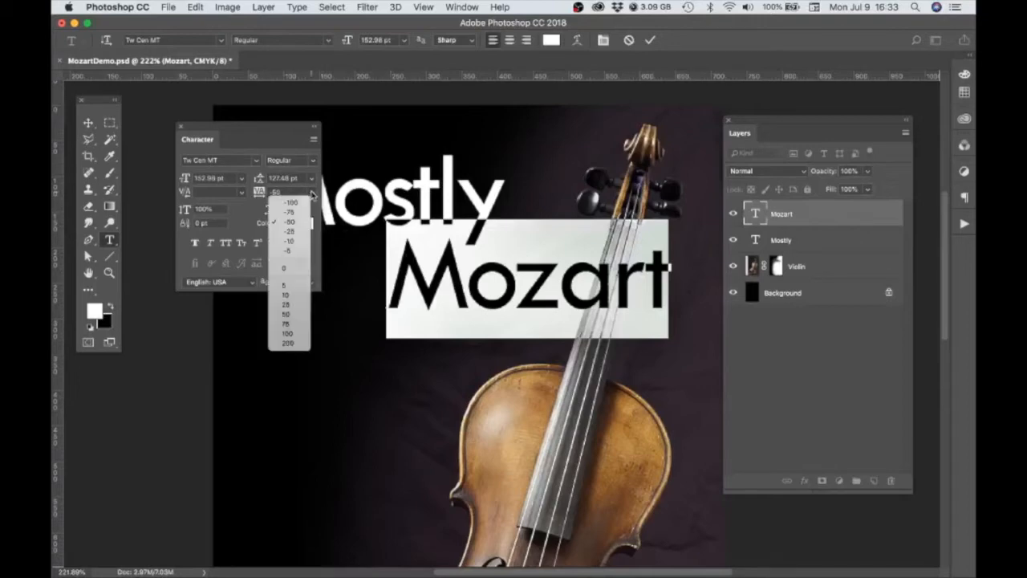
pyautogui.click(288, 343)
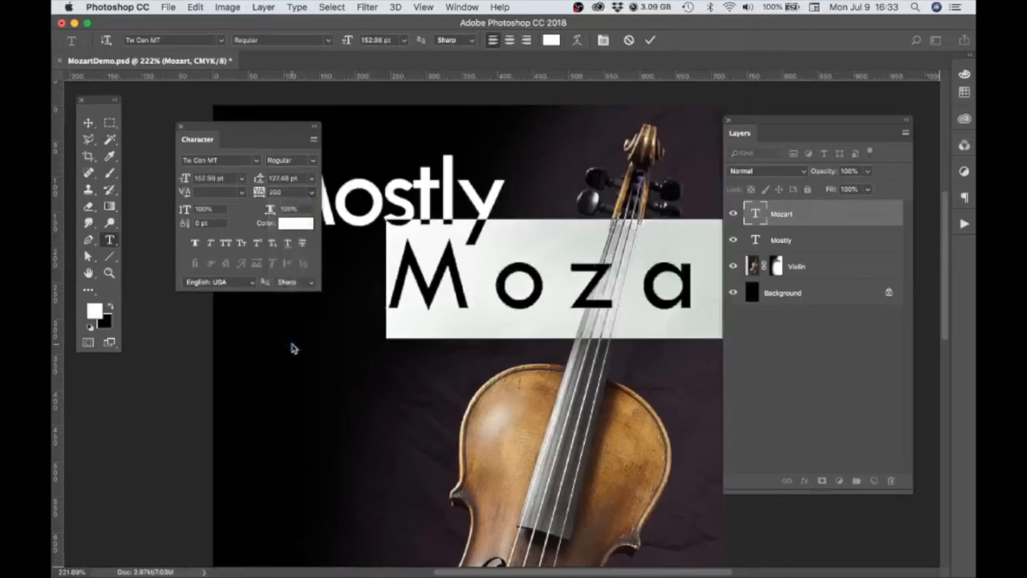
pyautogui.scroll(-6, 496, 303)
pyautogui.scroll(4, 496, 301)
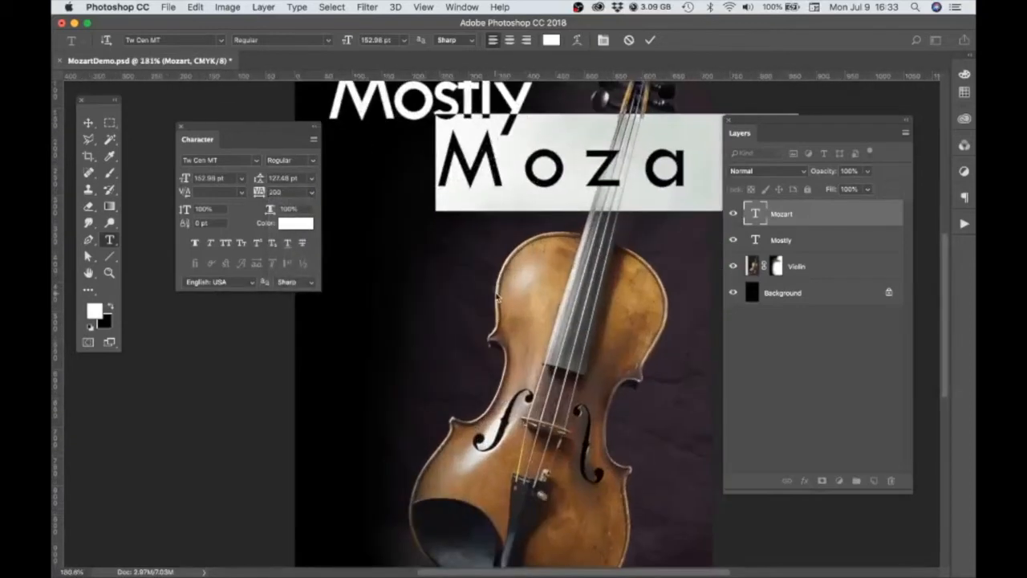
pyautogui.click(312, 192)
pyautogui.click(289, 203)
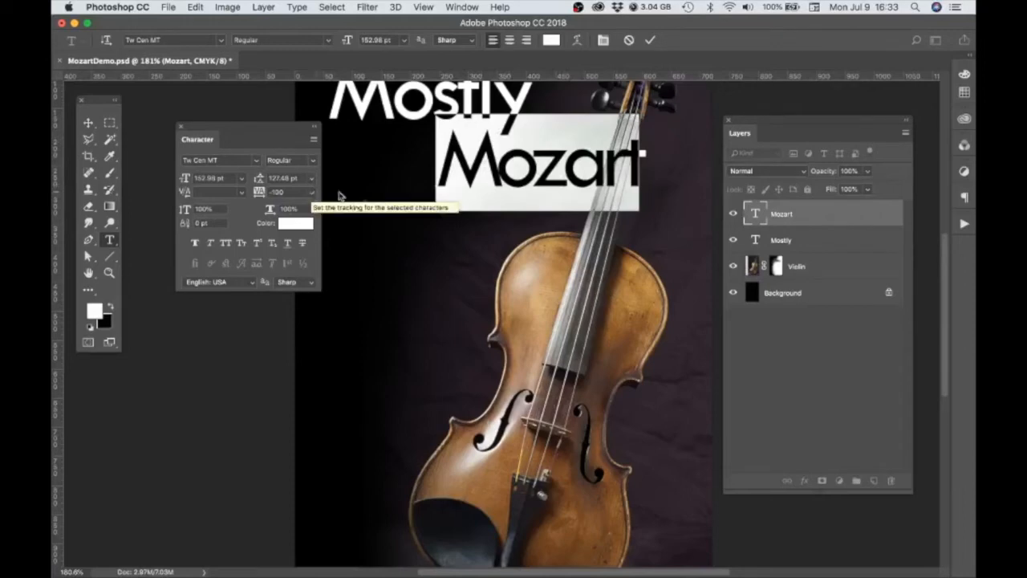
pyautogui.click(313, 195)
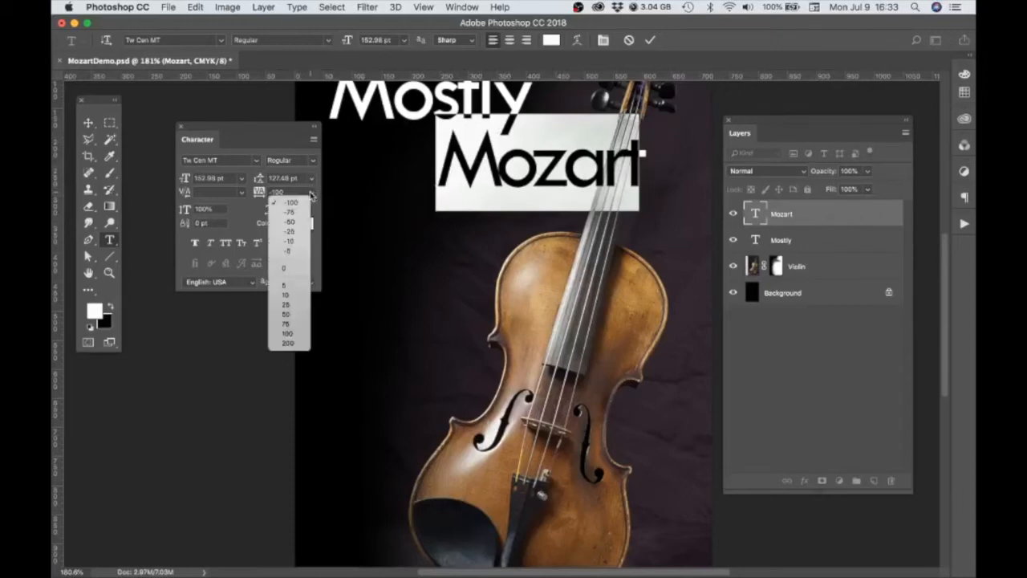
pyautogui.click(303, 222)
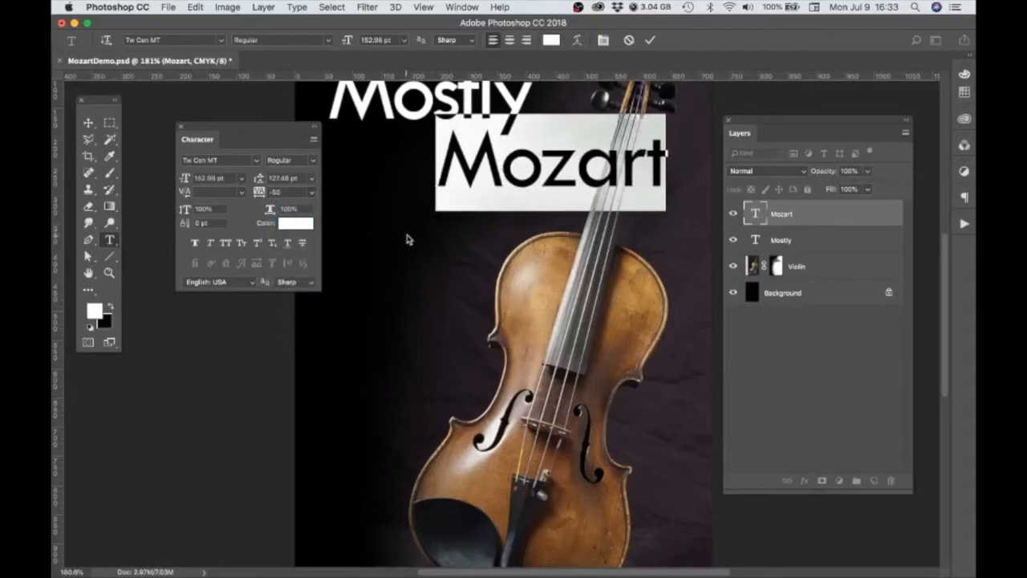
# Kern the "o" and "z" pair in "Mozart", trying -75 and settling on -10.
pyautogui.click(542, 166)
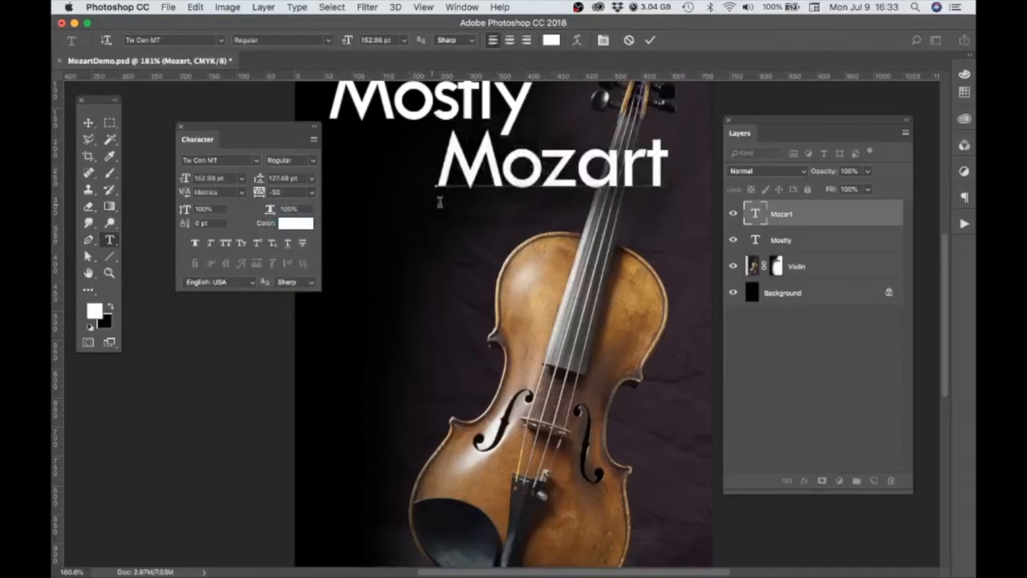
pyautogui.scroll(3, 555, 164)
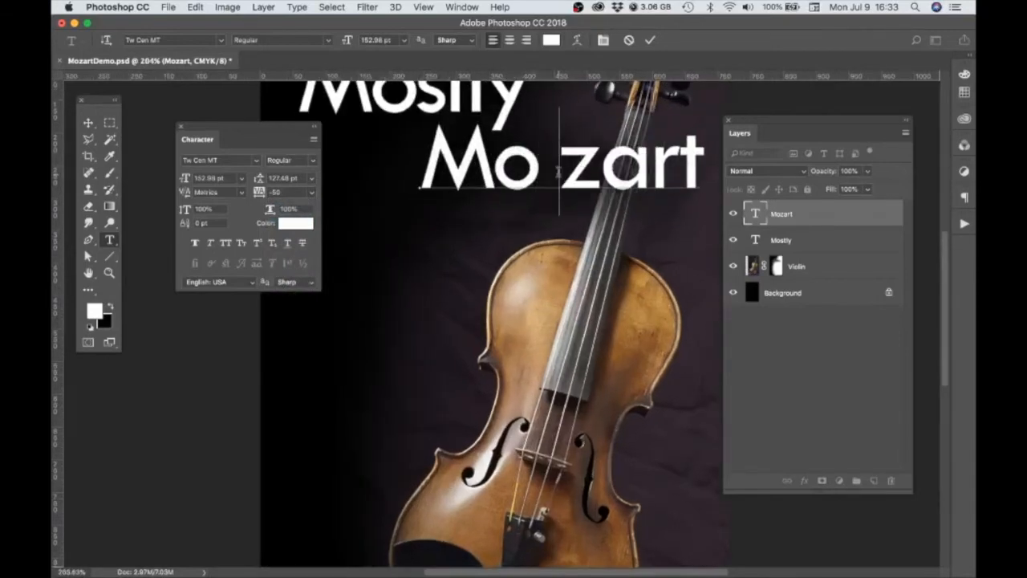
pyautogui.press('BackSpace')
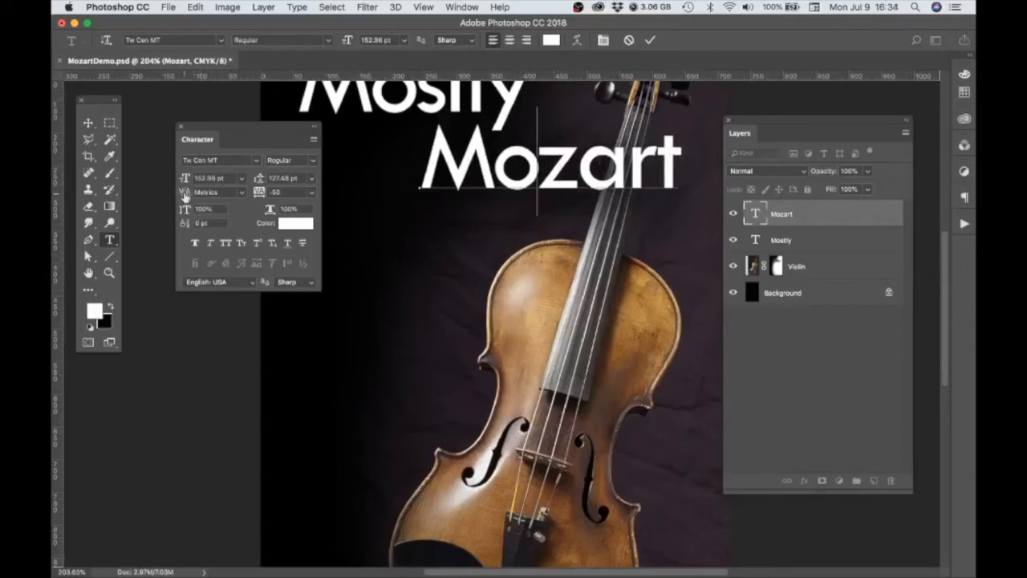
pyautogui.click(239, 194)
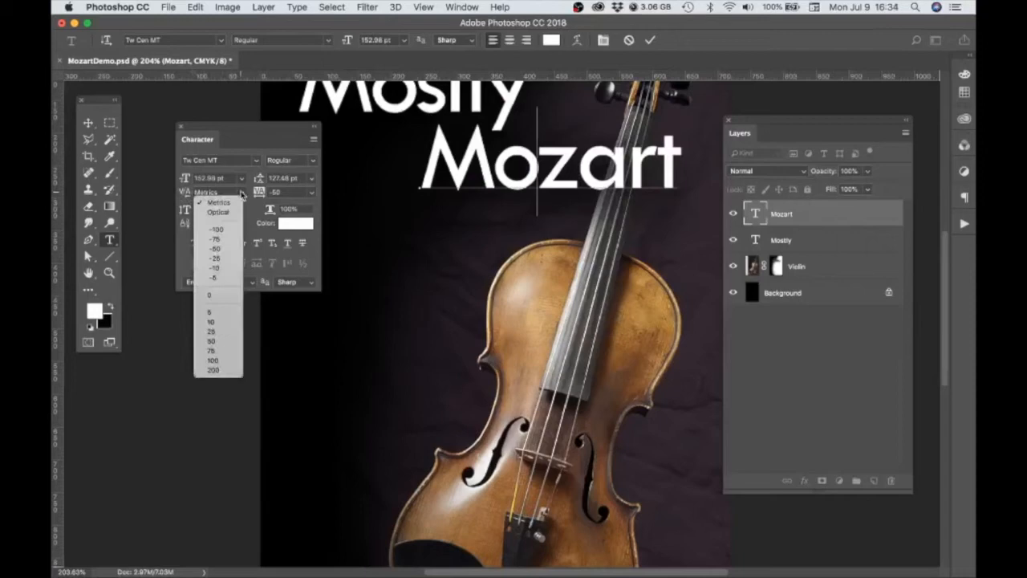
pyautogui.click(218, 240)
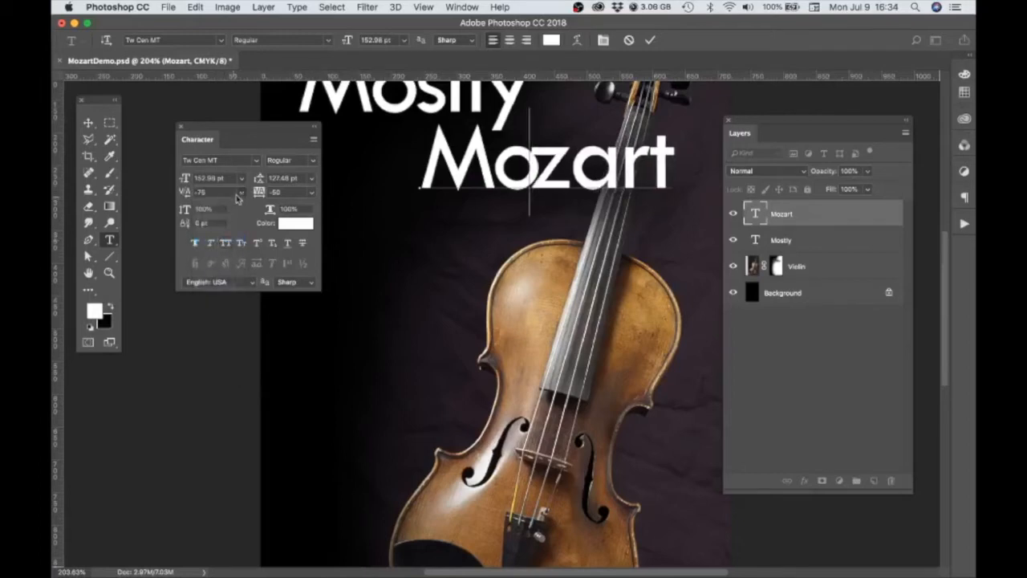
pyautogui.click(240, 193)
pyautogui.click(225, 270)
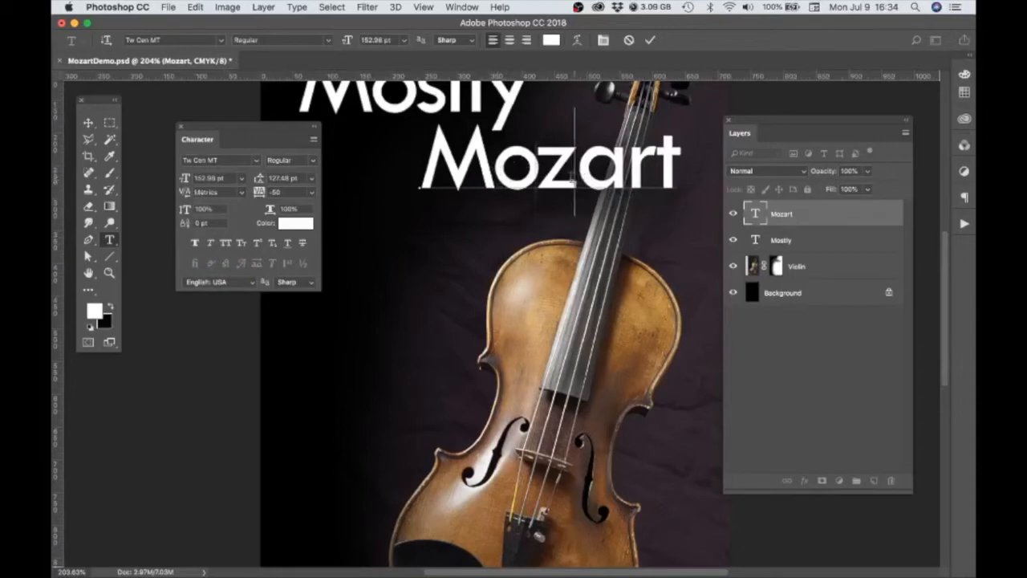
# Tighten the kerning between "z" and "a" in "Mozart" gradually through -10 and -25 to -50.
pyautogui.click(240, 194)
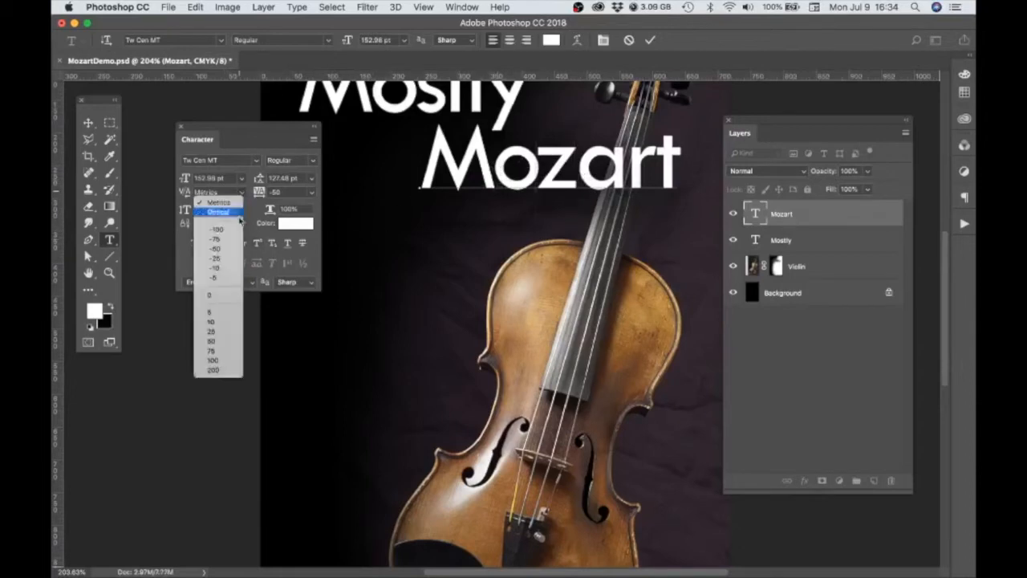
pyautogui.click(223, 266)
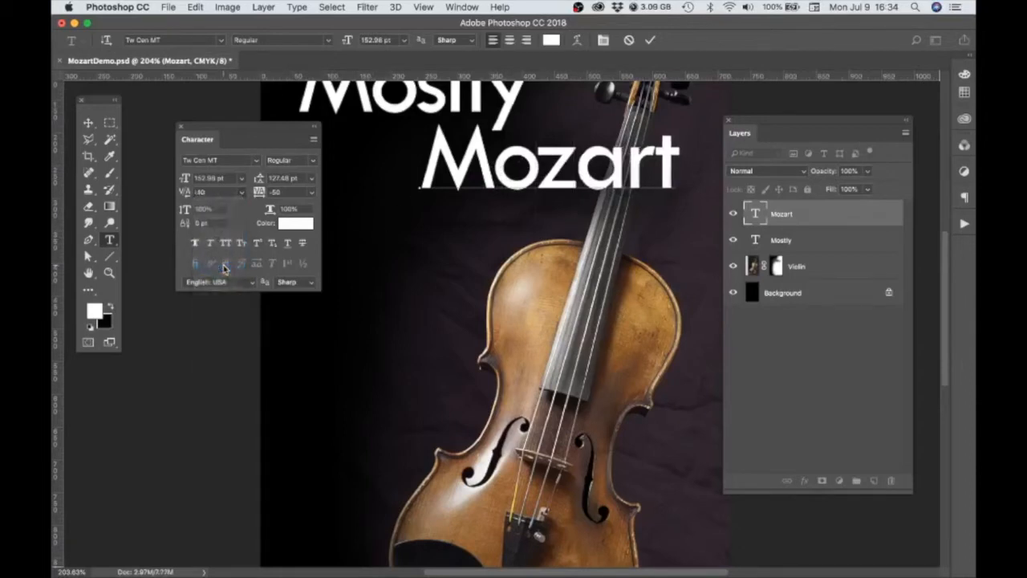
pyautogui.click(241, 193)
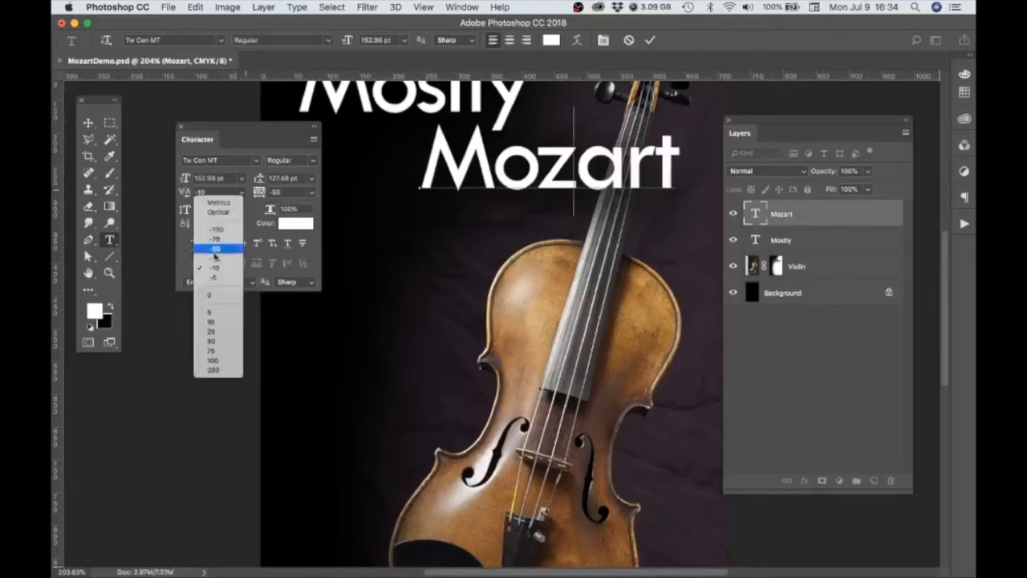
pyautogui.click(215, 257)
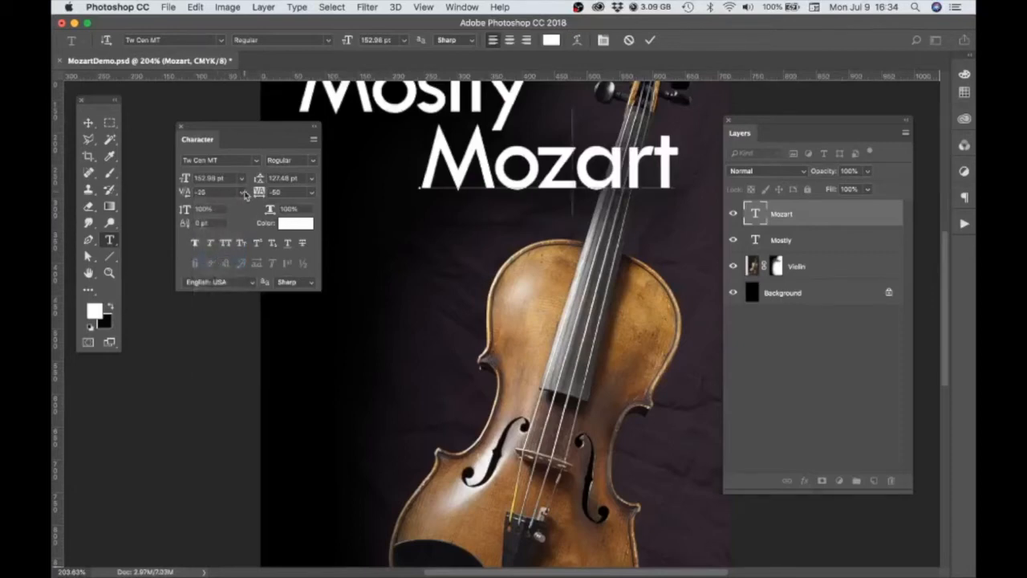
pyautogui.click(241, 194)
pyautogui.click(224, 250)
pyautogui.click(619, 176)
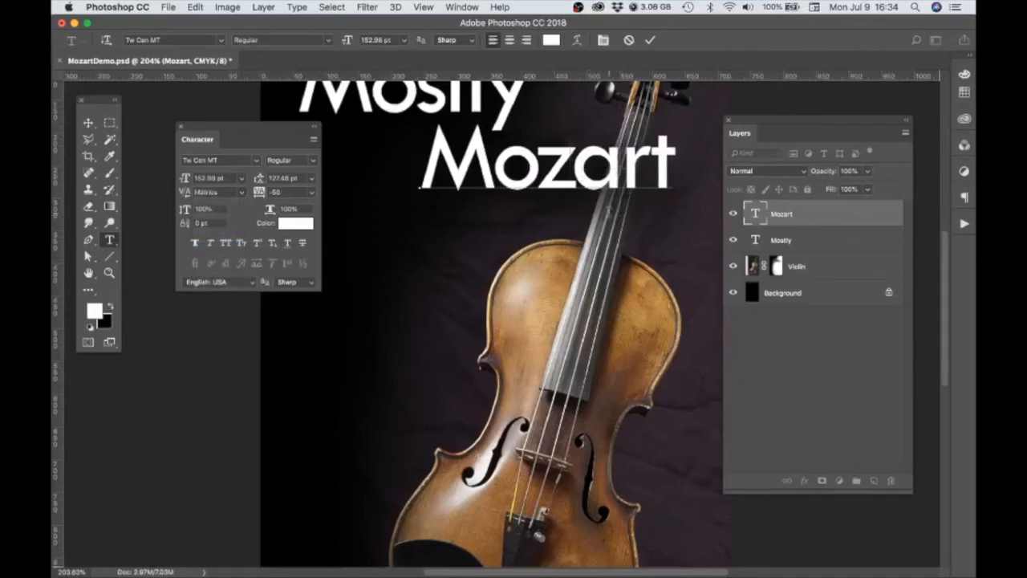
# Kern the "a" and "r" pair in "Mozart" to -50 and the "M" and "o" pair to -25.
pyautogui.click(242, 193)
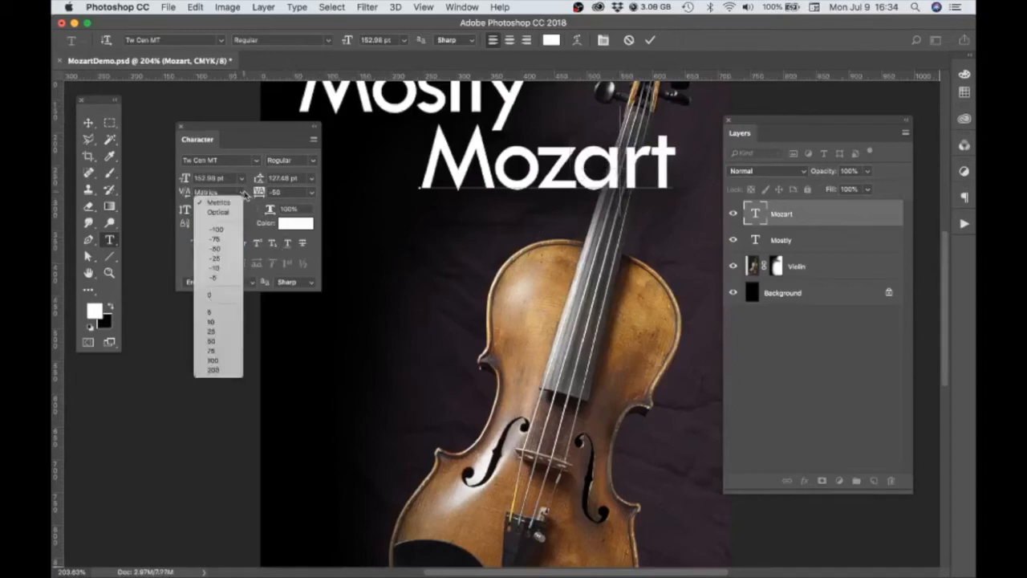
pyautogui.click(217, 249)
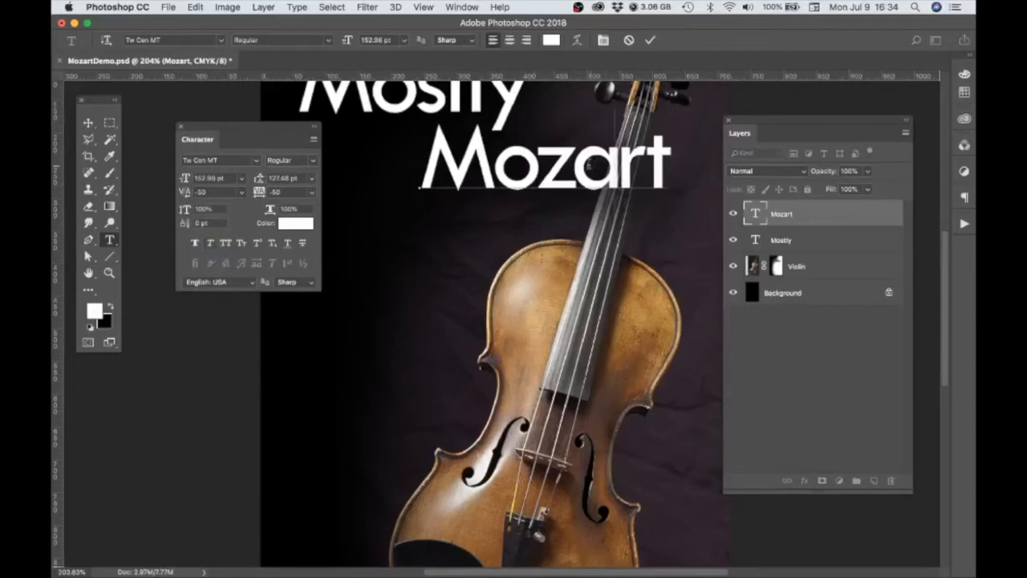
pyautogui.scroll(2, 591, 166)
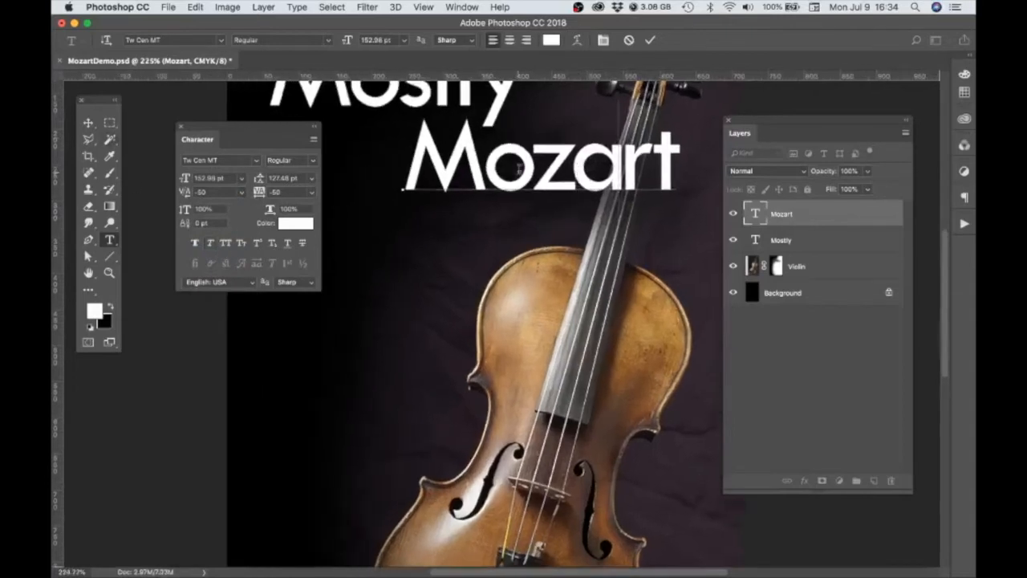
pyautogui.click(485, 175)
pyautogui.click(240, 193)
pyautogui.click(212, 257)
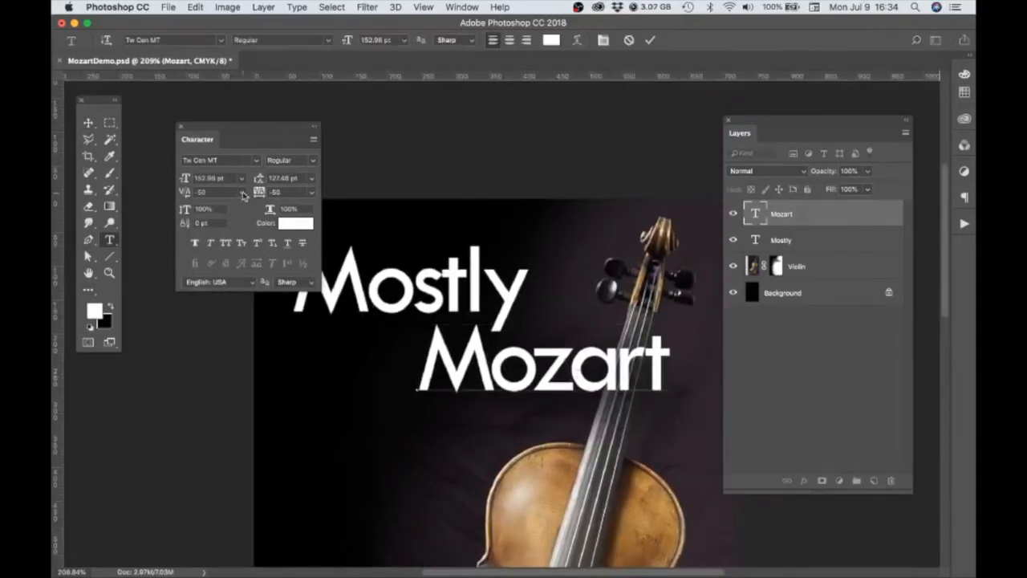
# Tighten the kerning of a letter pair in the word "Mostly".
pyautogui.click(243, 195)
pyautogui.click(219, 232)
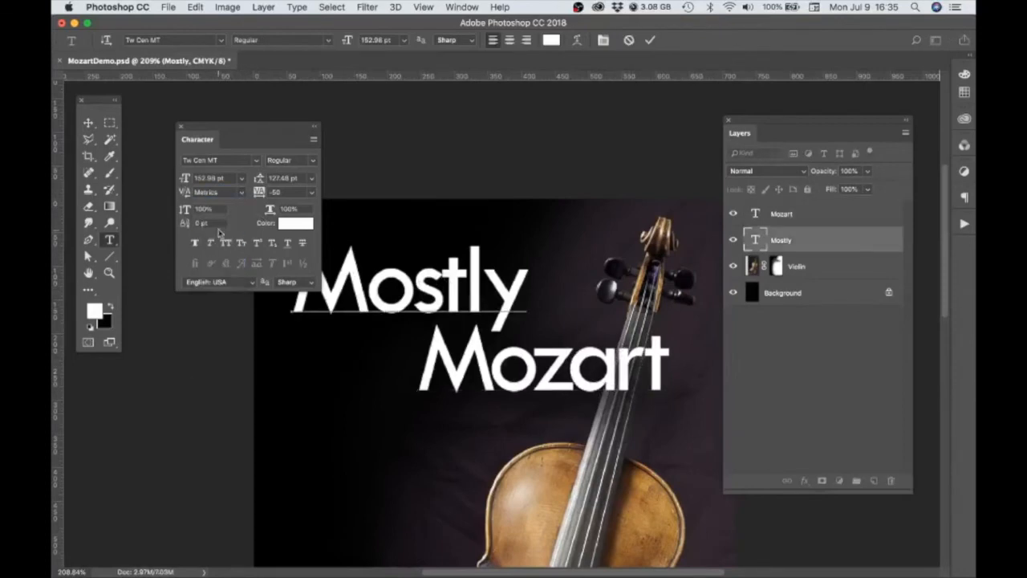
pyautogui.click(217, 193)
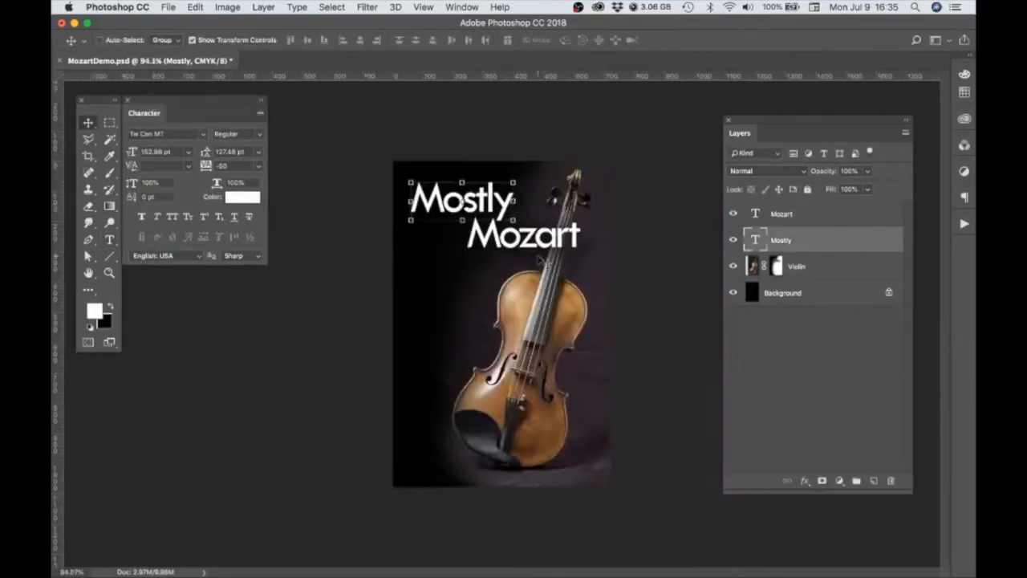
# Scale the "Mostly" and "Mozart" text layers up together to about 173 pt, spanning most of the poster's width.
pyautogui.keyDown('ctrl'); pyautogui.click(573, 218); pyautogui.keyUp('ctrl')
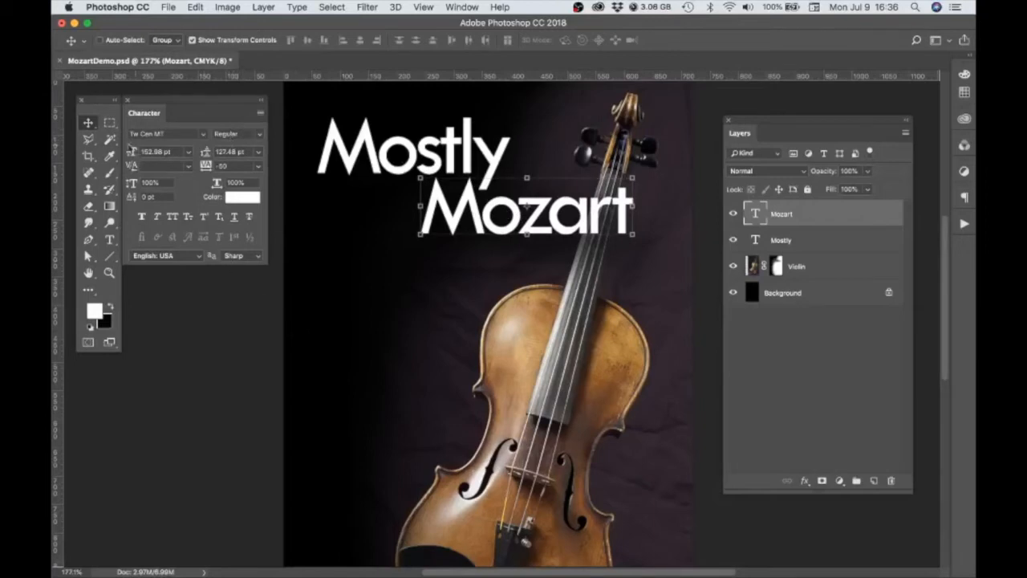
pyautogui.scroll(-1, 454, 265)
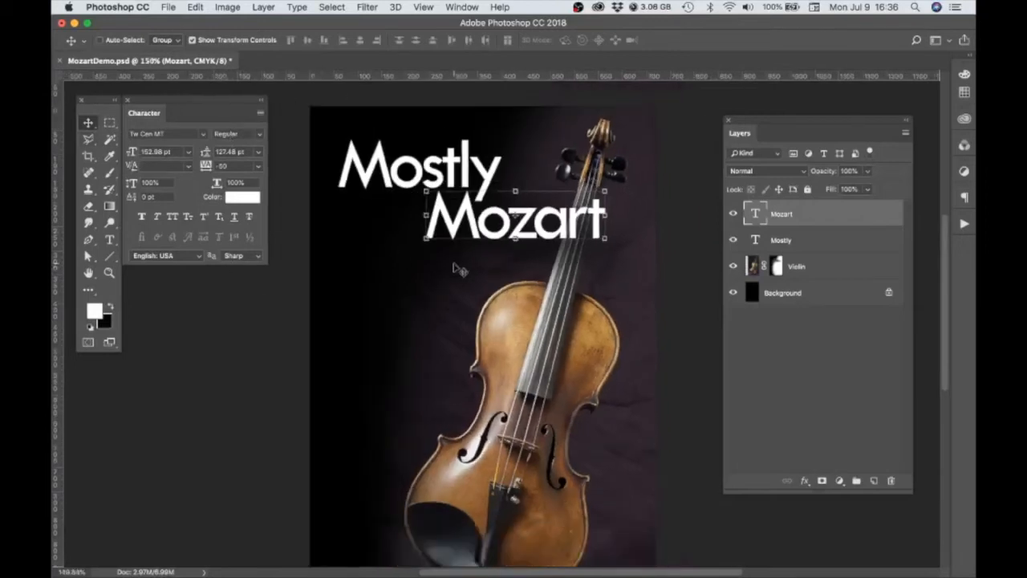
pyautogui.keyDown('shift'); pyautogui.click(797, 240); pyautogui.keyUp('shift')
pyautogui.press('super+t')
pyautogui.moveTo(607, 241); pyautogui.dragTo(634, 250)
pyautogui.moveTo(338, 249); pyautogui.dragTo(328, 248)
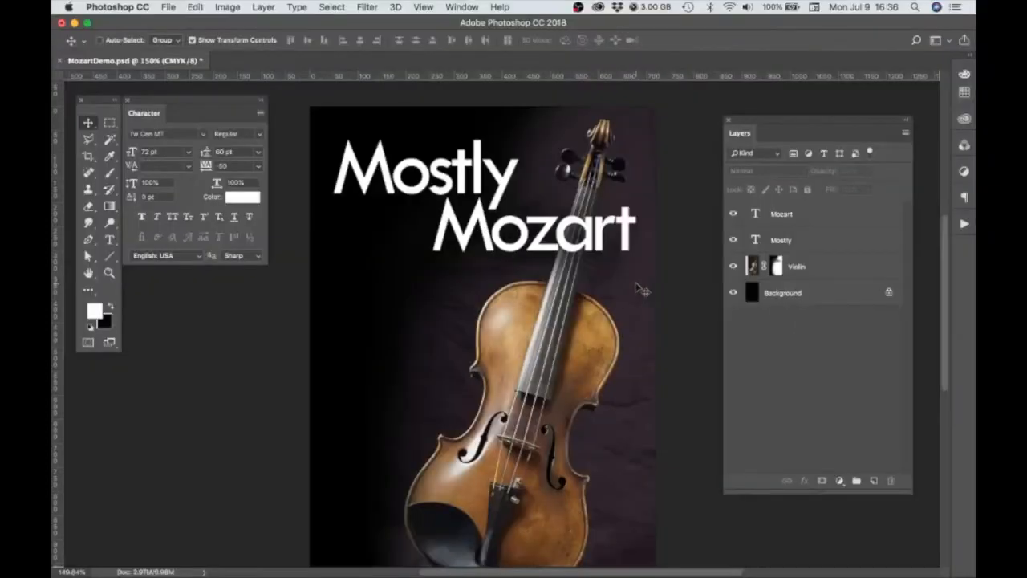
# Duplicate the "Mostly" text layer, place the copy directly above "Violin" and move the original to the top of the layer stack.
pyautogui.click(782, 242)
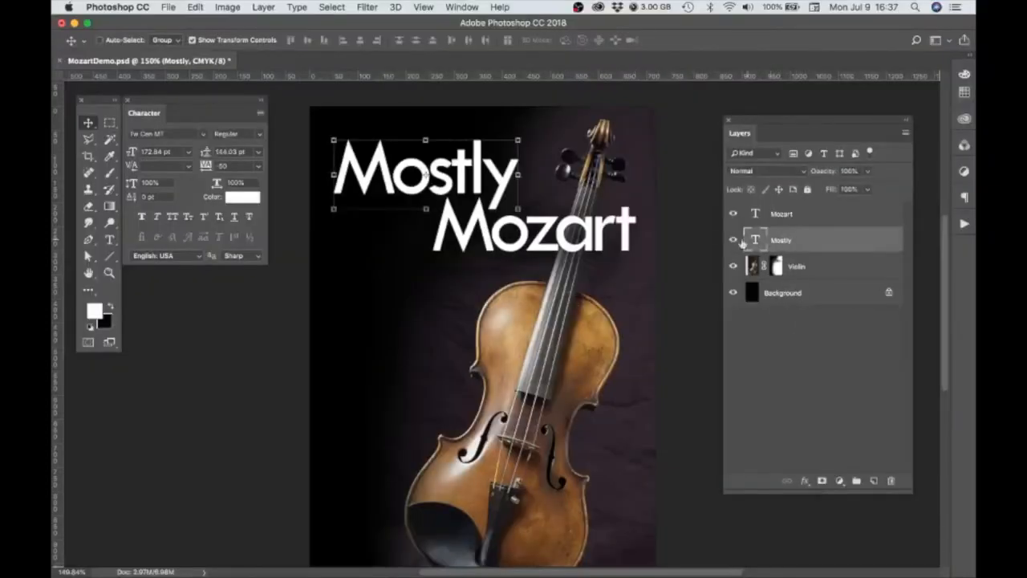
pyautogui.moveTo(784, 242); pyautogui.dragTo(874, 482)
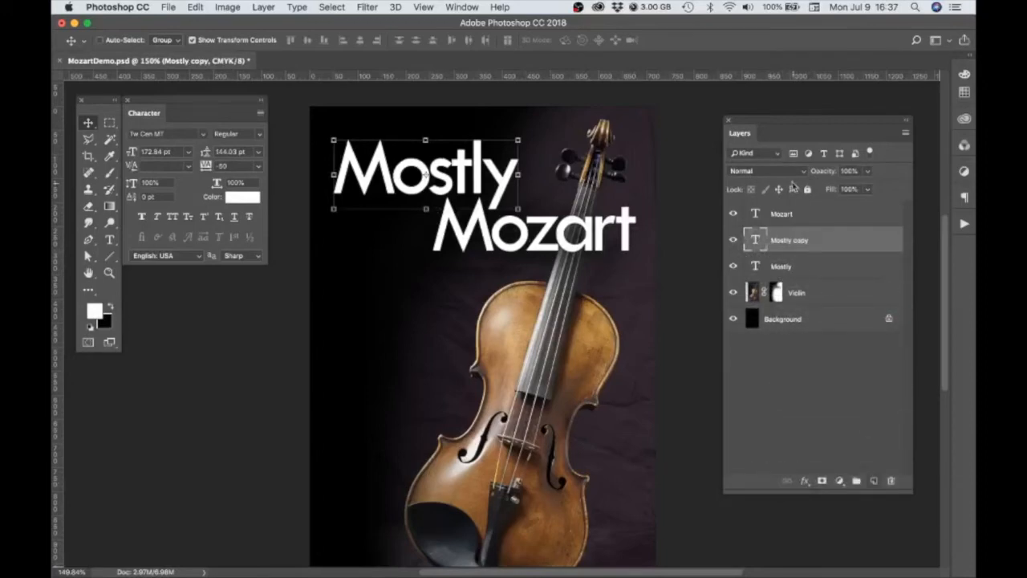
pyautogui.moveTo(788, 238); pyautogui.dragTo(792, 267)
pyautogui.moveTo(793, 271); pyautogui.dragTo(785, 207)
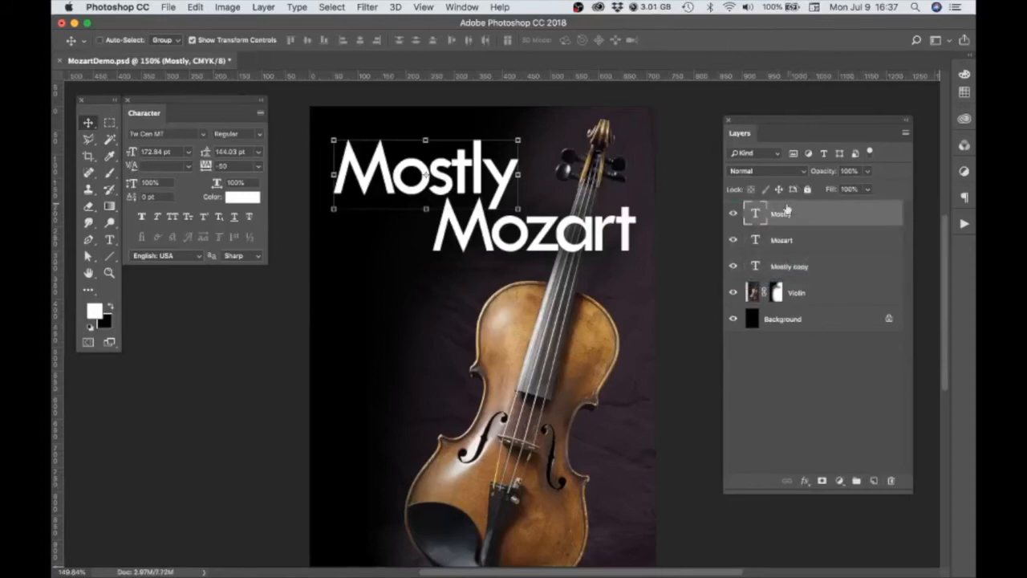
# Rename the "Mostly copy" layer as "Festival".
pyautogui.click(827, 263)
pyautogui.doubleClick(783, 265)
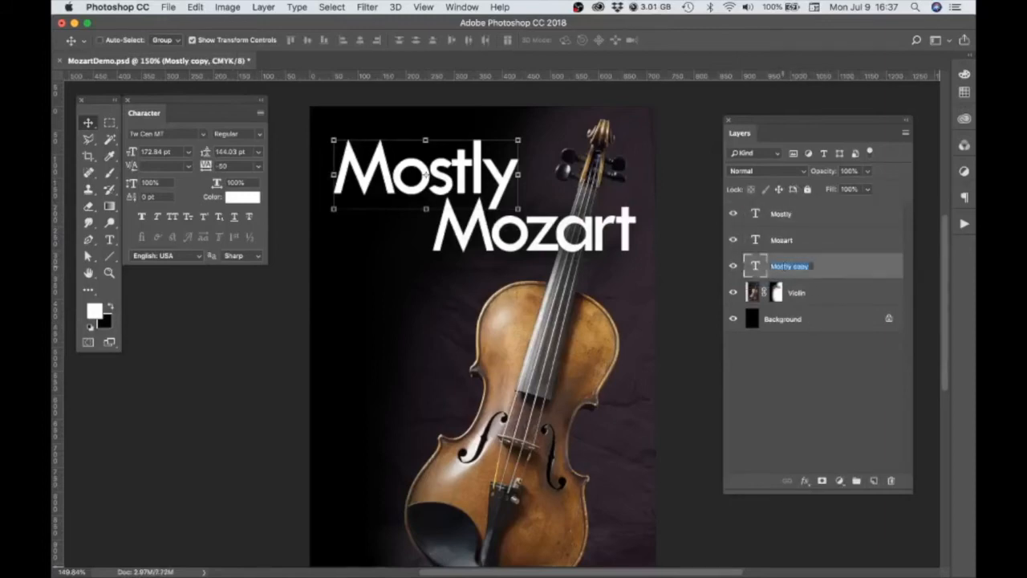
pyautogui.write('Fi')
pyautogui.press('Return')
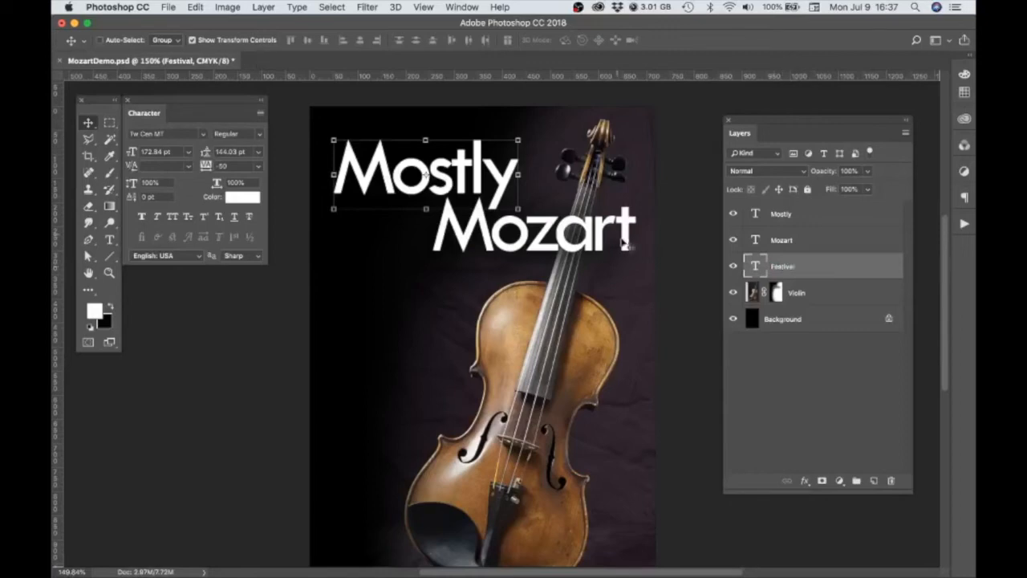
# Move the duplicated word below "Mozart" on the poster and replace its text with "Festival".
pyautogui.moveTo(491, 188); pyautogui.dragTo(499, 278)
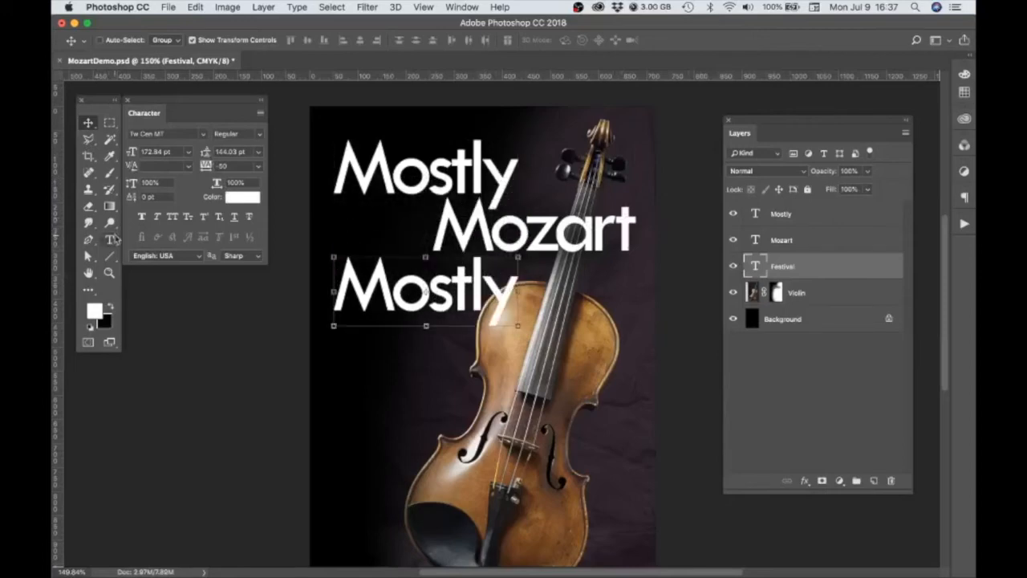
pyautogui.press('t')
pyautogui.doubleClick(440, 299)
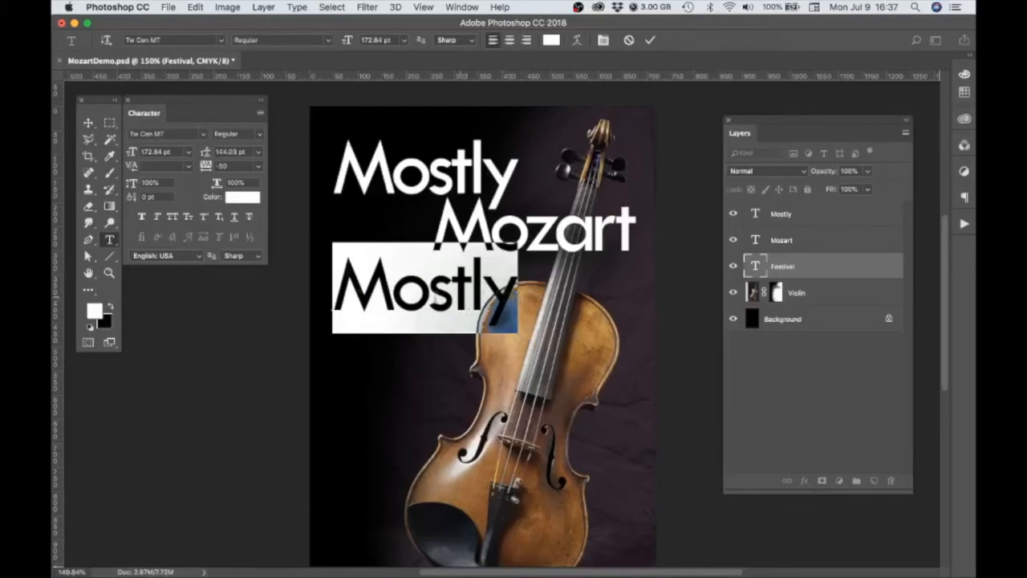
pyautogui.write('Festival')
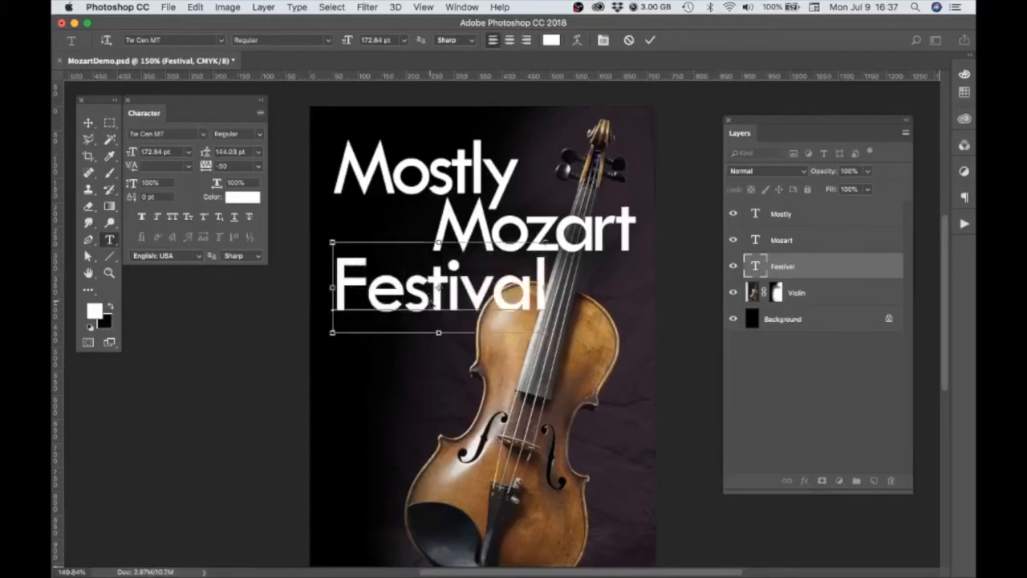
# Set the font of the whole word "Festival" to Edwardian Script ITC.
pyautogui.doubleClick(430, 299)
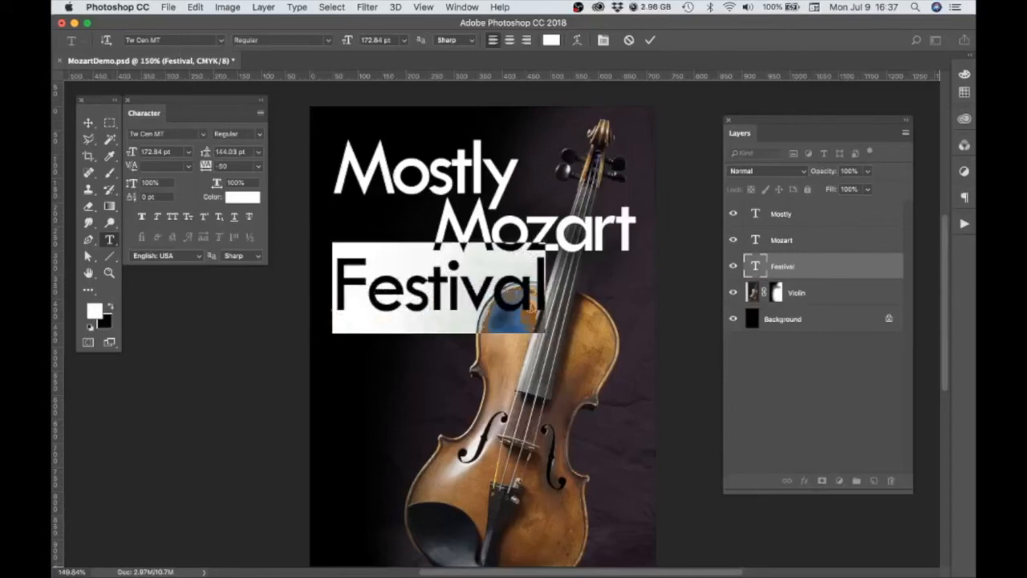
pyautogui.click(202, 133)
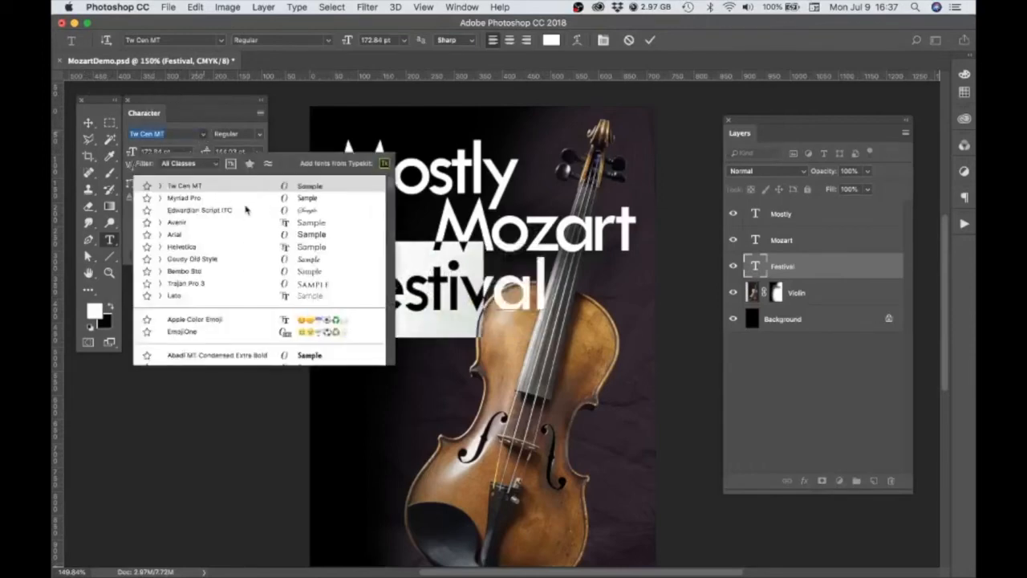
pyautogui.click(228, 212)
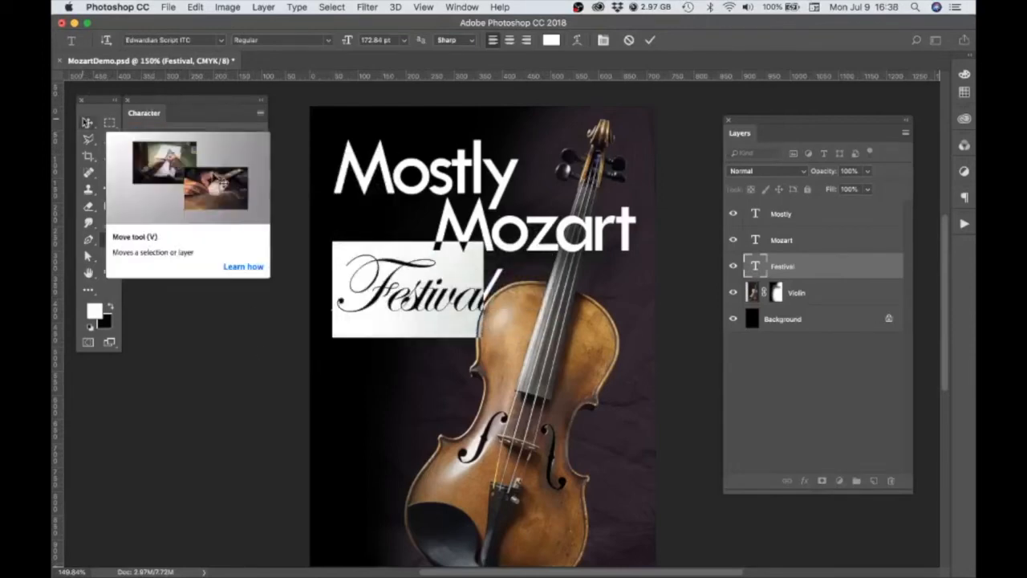
pyautogui.click(110, 154)
pyautogui.click(94, 310)
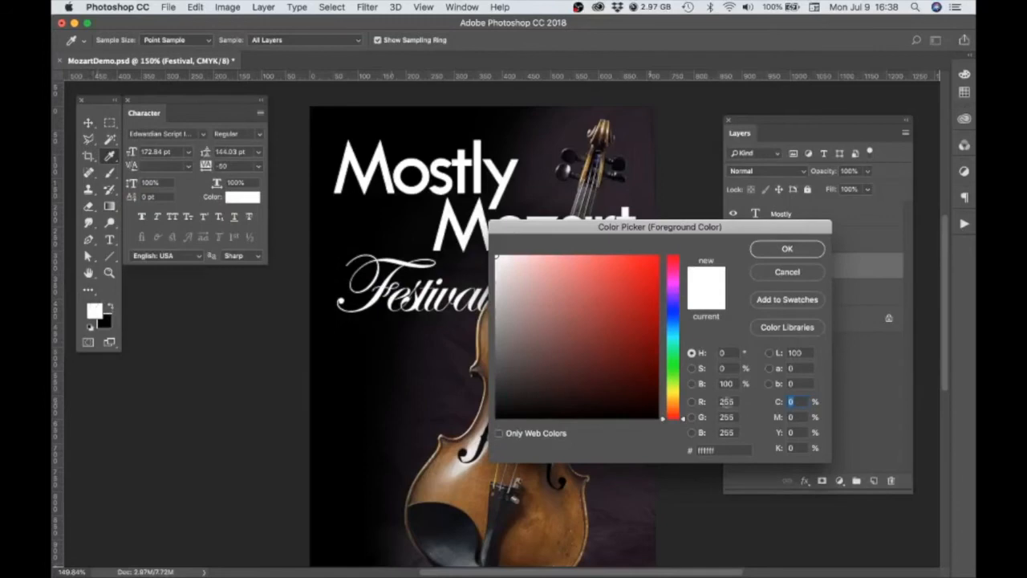
pyautogui.click(781, 272)
pyautogui.press('v')
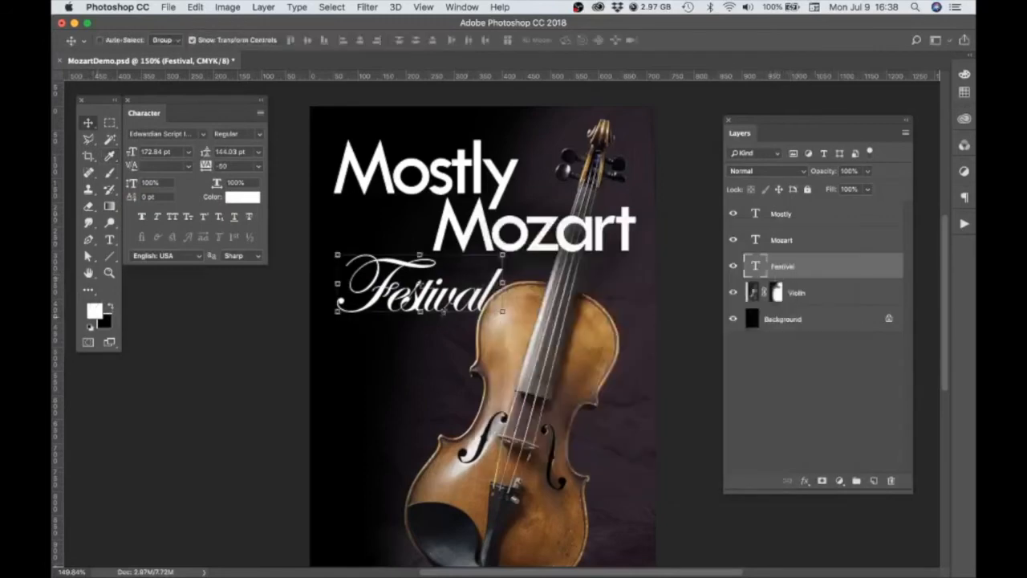
# Select the word "Festival" and color it light blue, #53d0e6.
pyautogui.click(109, 239)
pyautogui.doubleClick(382, 280)
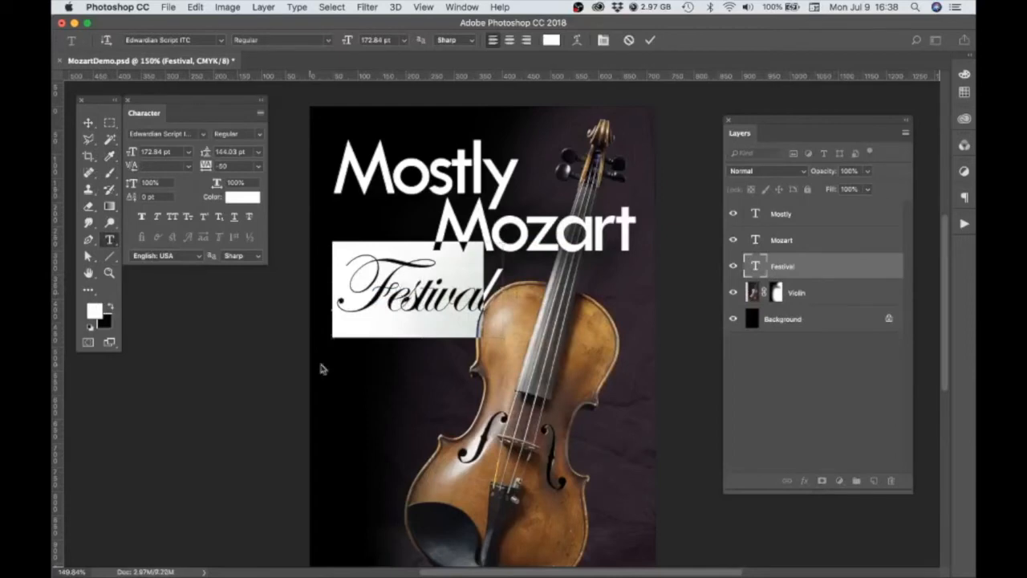
pyautogui.click(96, 311)
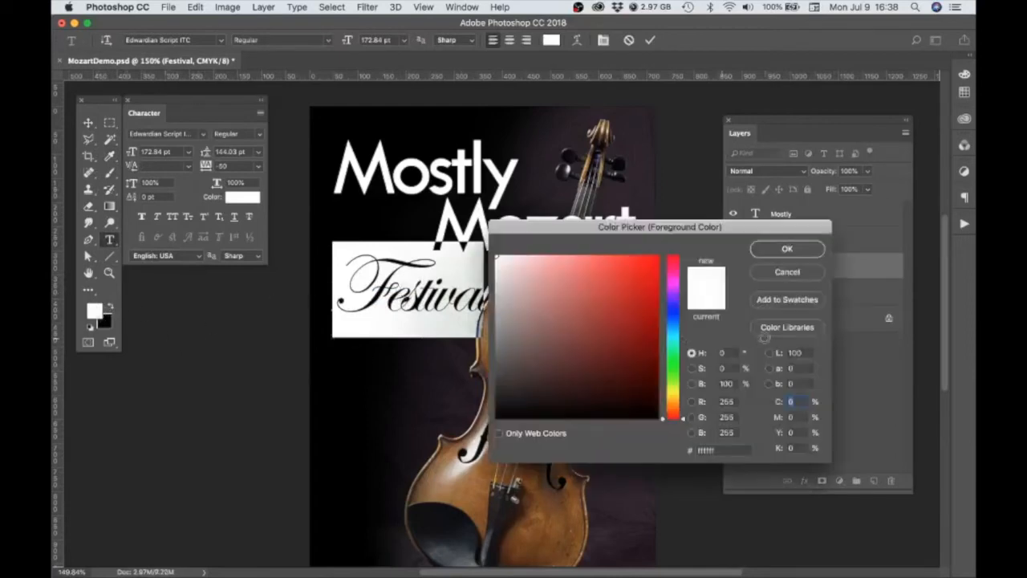
pyautogui.click(676, 334)
pyautogui.moveTo(619, 266)
pyautogui.mouseDown()
pyautogui.moveTo(597, 259)
pyautogui.moveTo(608, 281)
pyautogui.moveTo(593, 313)
pyautogui.moveTo(582, 293)
pyautogui.mouseUp()
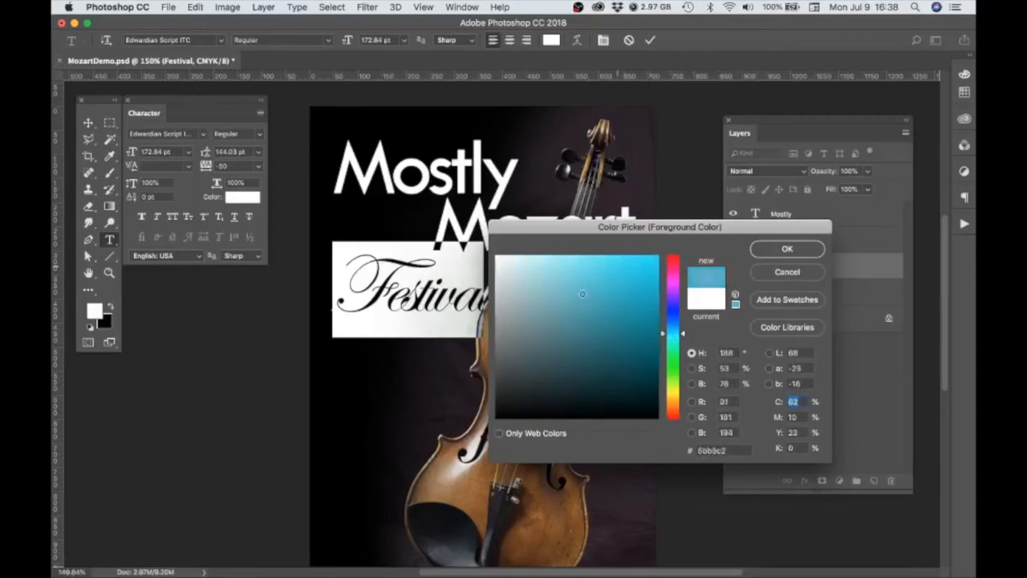
pyautogui.click(681, 339)
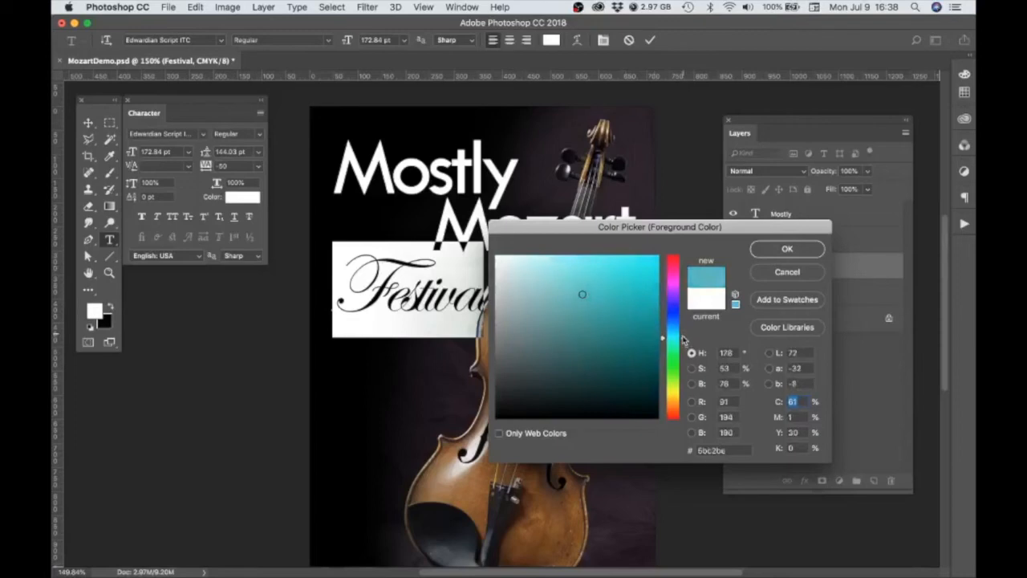
pyautogui.moveTo(682, 337); pyautogui.dragTo(682, 332)
pyautogui.moveTo(582, 293)
pyautogui.mouseDown()
pyautogui.moveTo(595, 258)
pyautogui.moveTo(599, 271)
pyautogui.mouseUp()
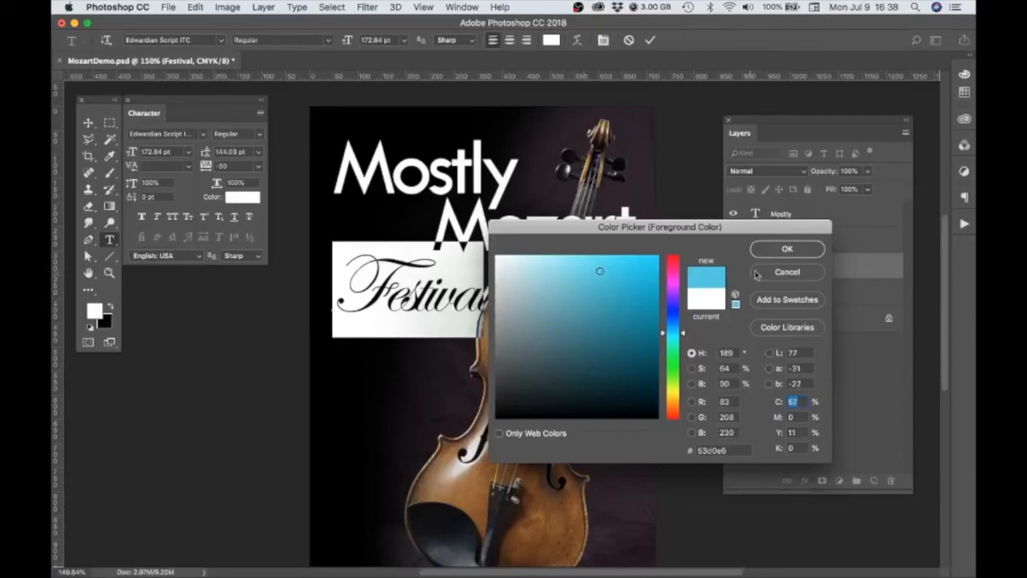
pyautogui.click(792, 251)
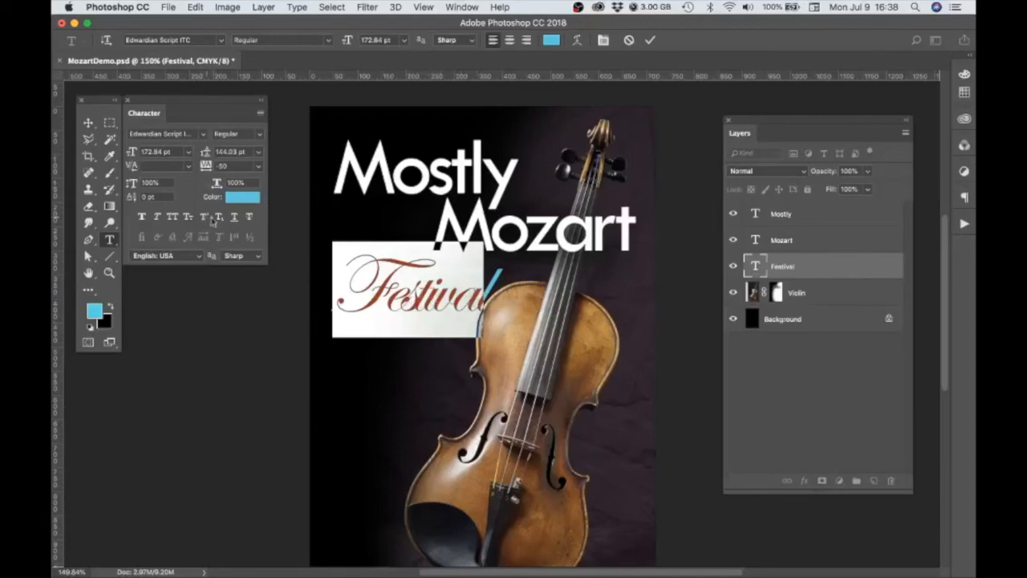
# Set the tracking of "Festival" to 0 and kern its "F" and "e" pair to -50.
pyautogui.click(258, 165)
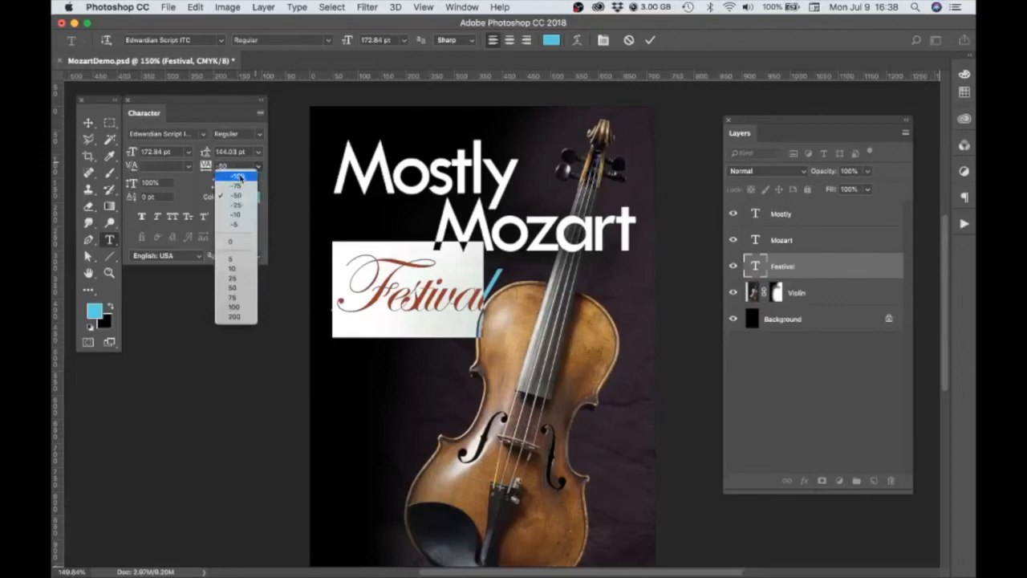
pyautogui.click(231, 242)
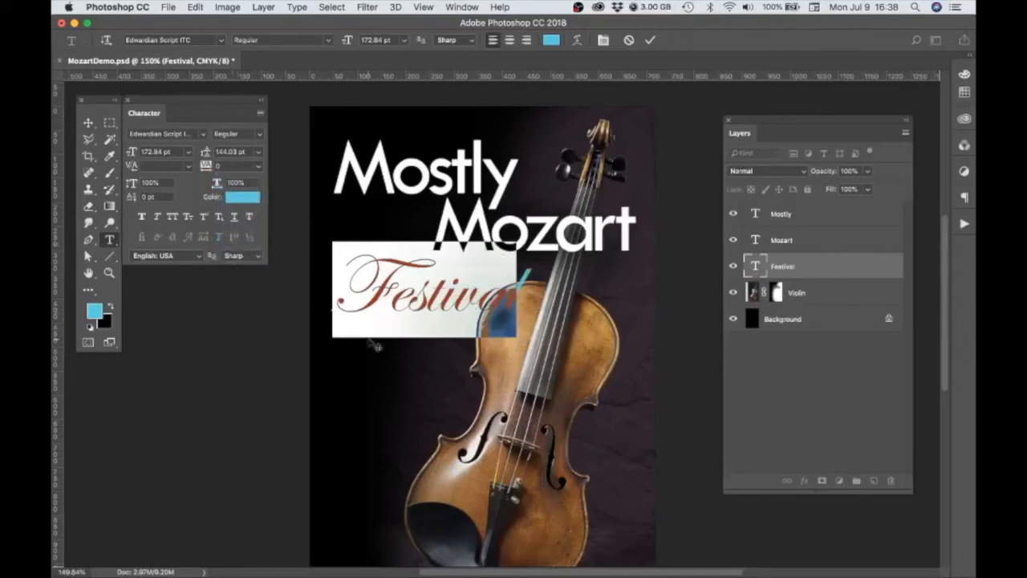
pyautogui.click(391, 294)
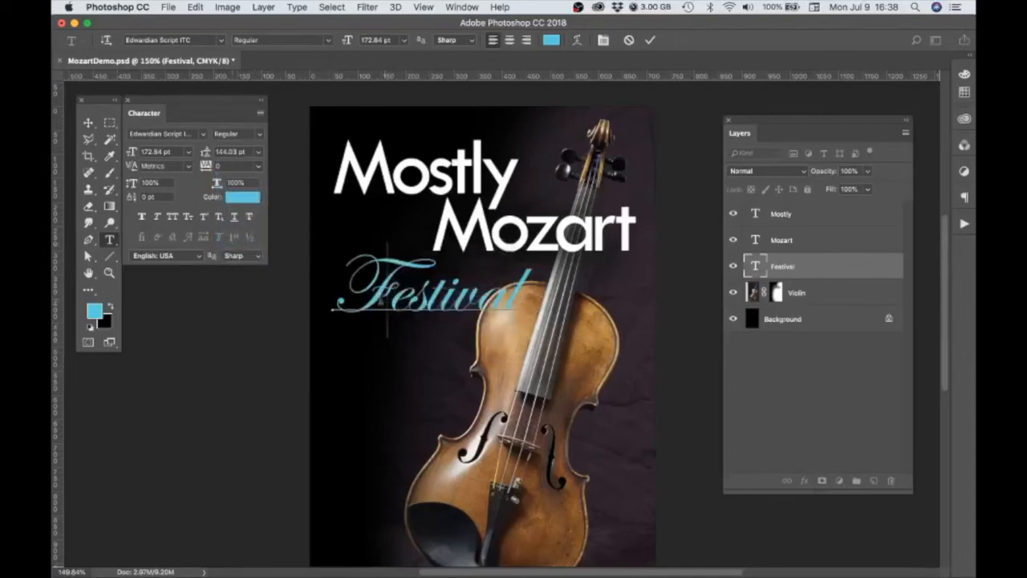
pyautogui.click(190, 167)
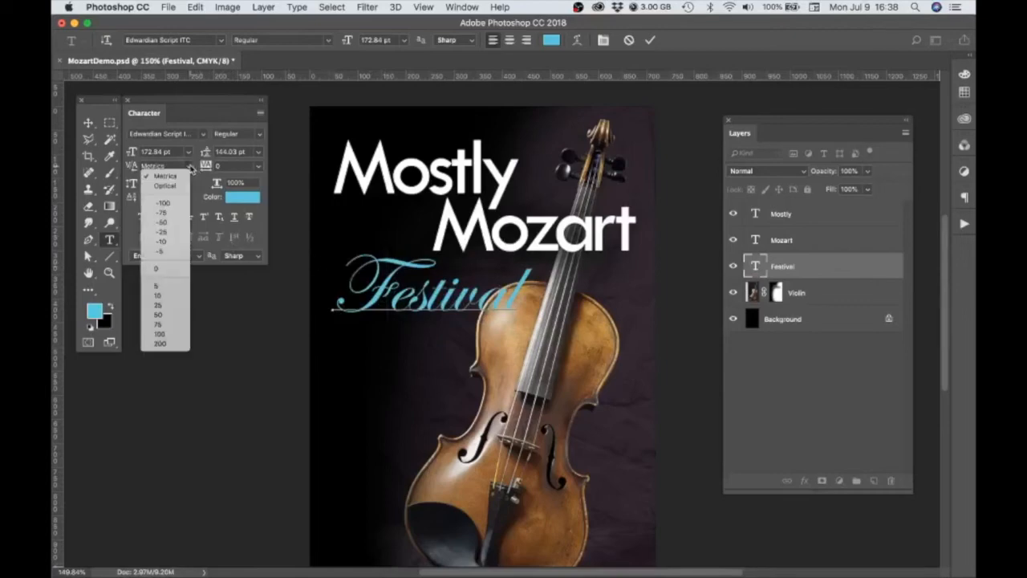
pyautogui.click(168, 223)
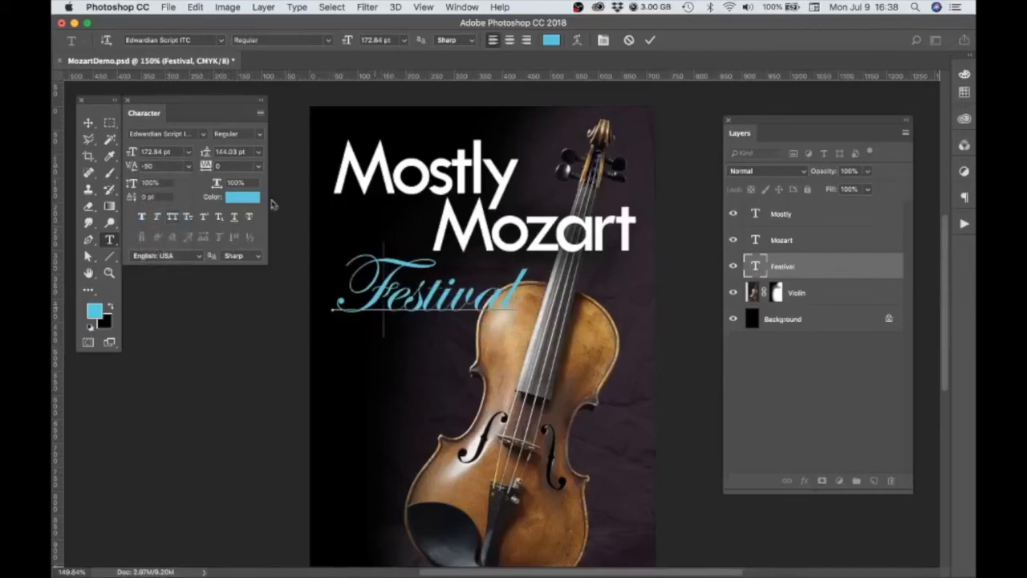
# Tuck the word "Festival" closer under "Mozart" and scale it proportionally to about 88.6% so it clears the violin body.
pyautogui.click(87, 122)
pyautogui.moveTo(379, 286); pyautogui.dragTo(377, 266)
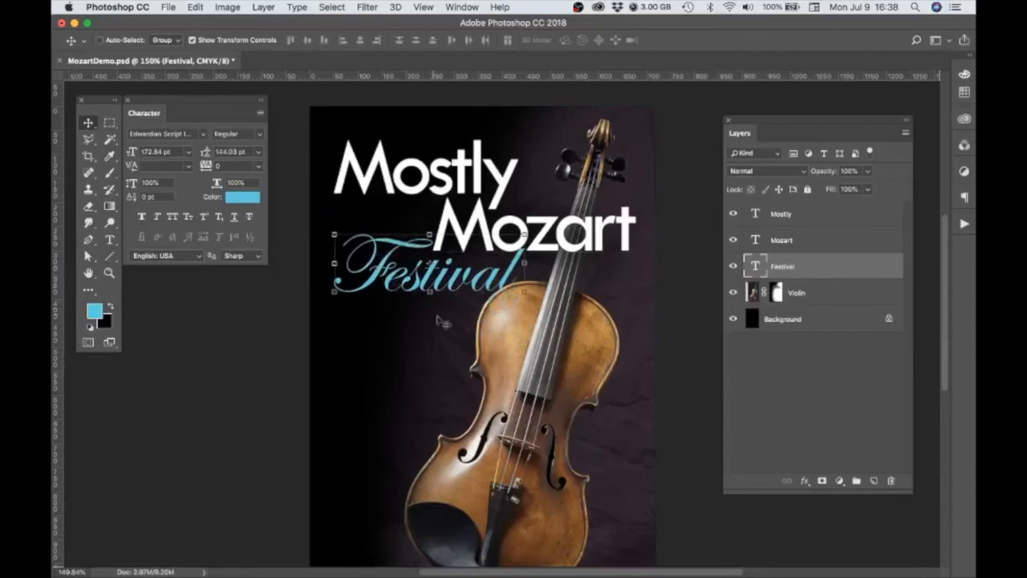
pyautogui.moveTo(523, 238)
pyautogui.mouseDown()
pyautogui.moveTo(521, 251)
pyautogui.moveTo(509, 241)
pyautogui.mouseUp()
pyautogui.moveTo(450, 288); pyautogui.dragTo(454, 284)
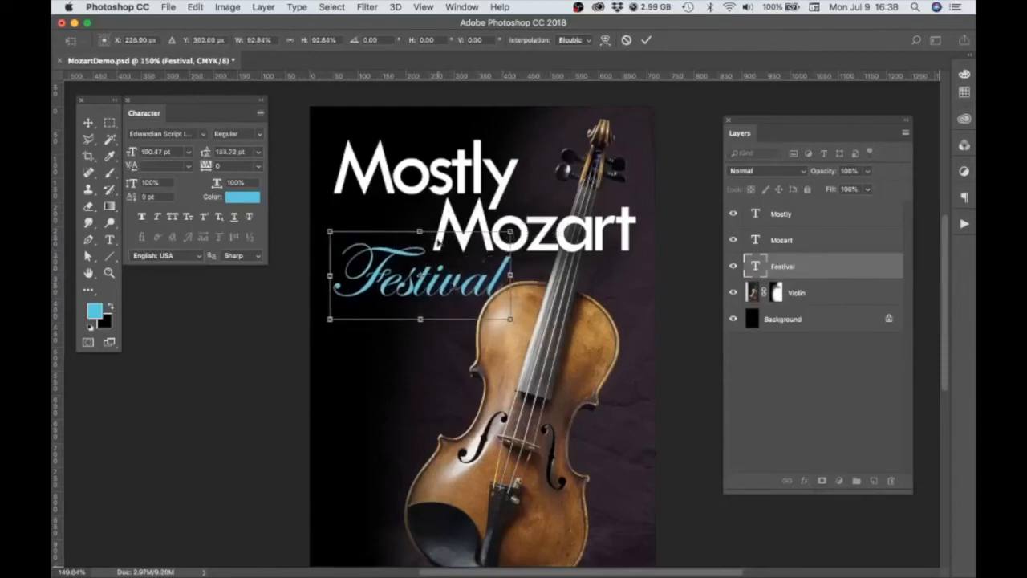
pyautogui.moveTo(511, 231); pyautogui.dragTo(475, 286)
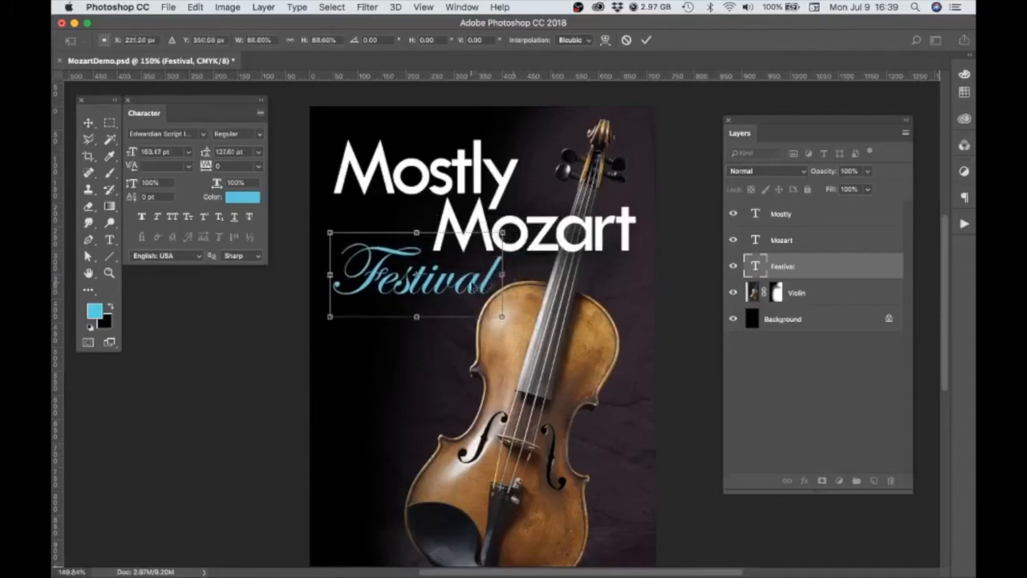
pyautogui.click(88, 123)
pyautogui.click(623, 212)
pyautogui.click(764, 391)
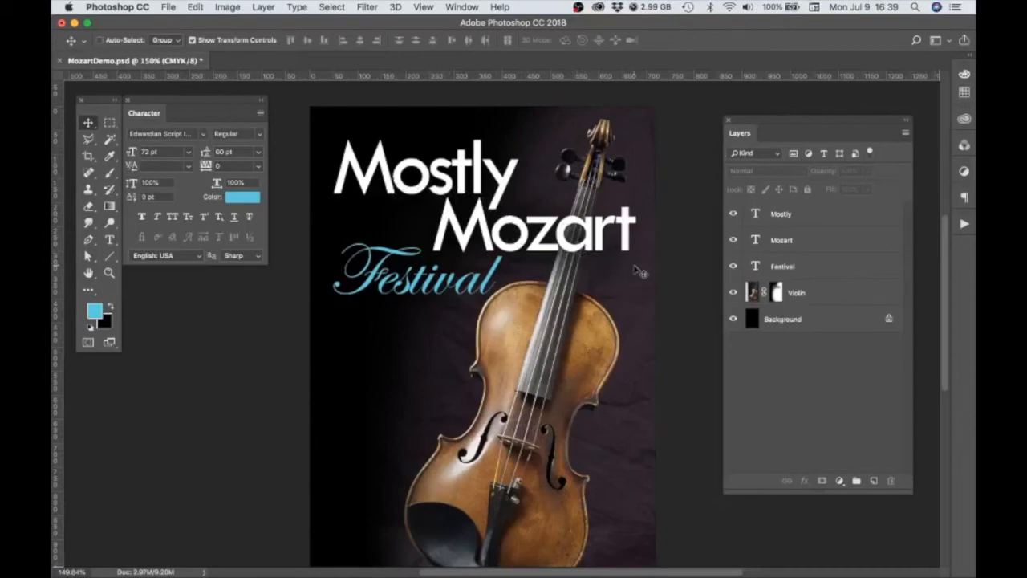
# Add a Drop Shadow effect to the "Mozart" text layer and set its angle to 130°.
pyautogui.click(783, 240)
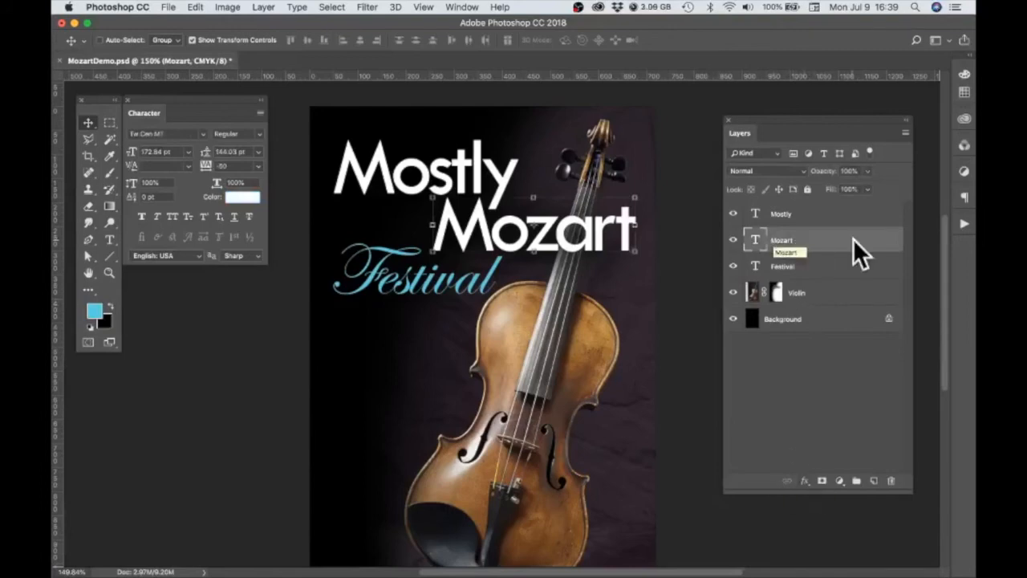
pyautogui.click(804, 481)
pyautogui.moveTo(814, 575)
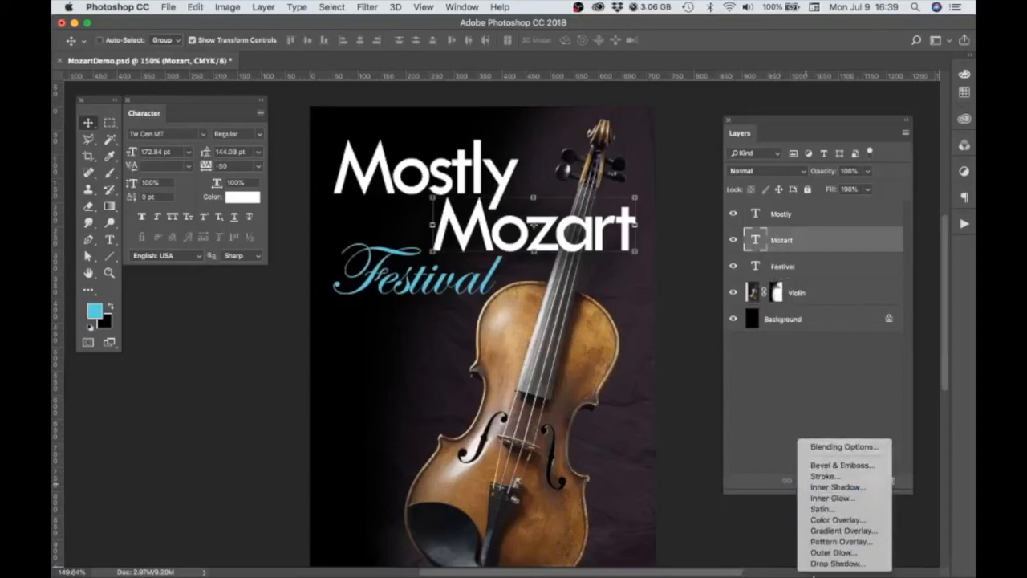
pyautogui.click(826, 563)
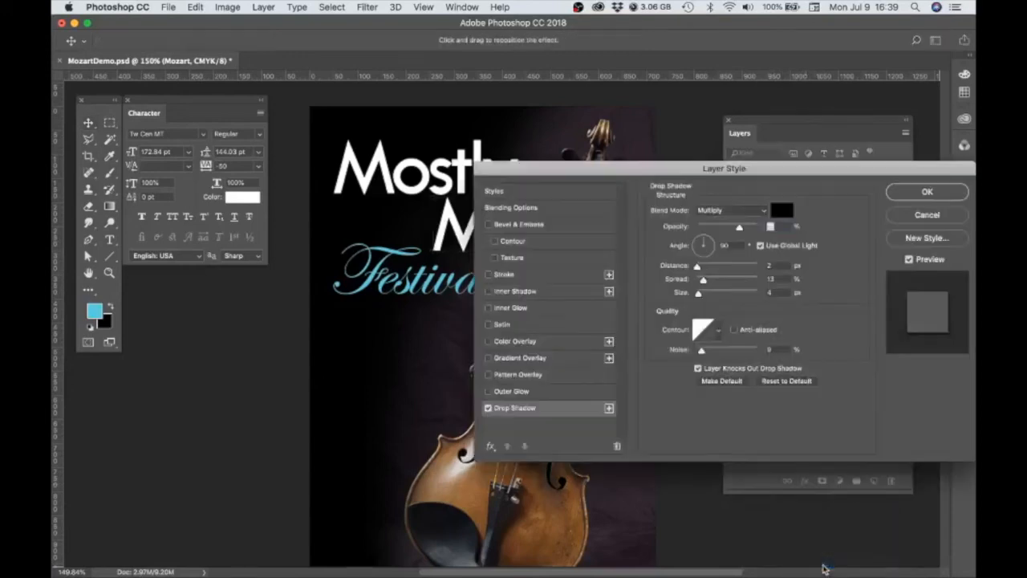
pyautogui.moveTo(722, 170); pyautogui.dragTo(620, 124)
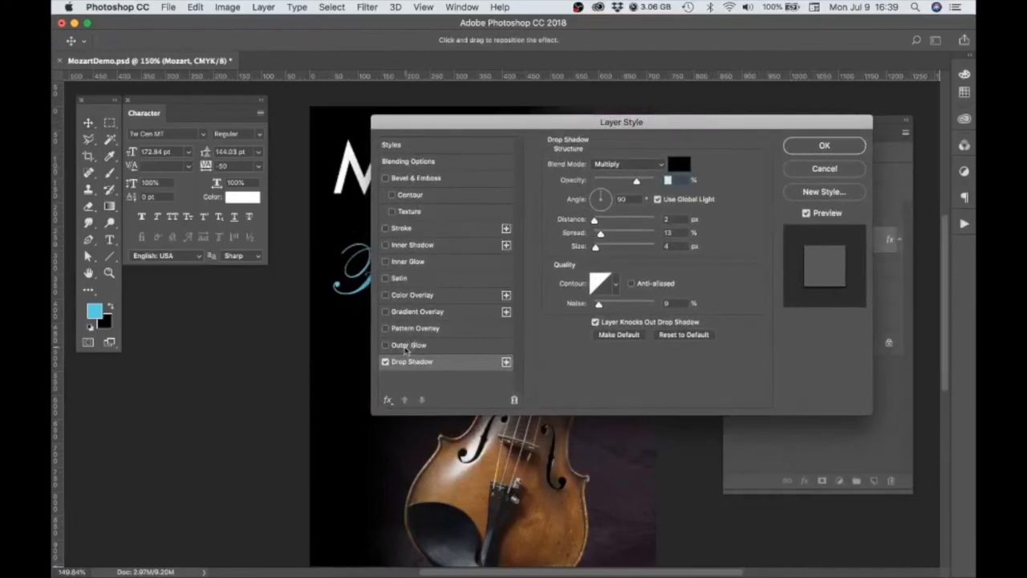
pyautogui.moveTo(528, 128); pyautogui.dragTo(411, 291)
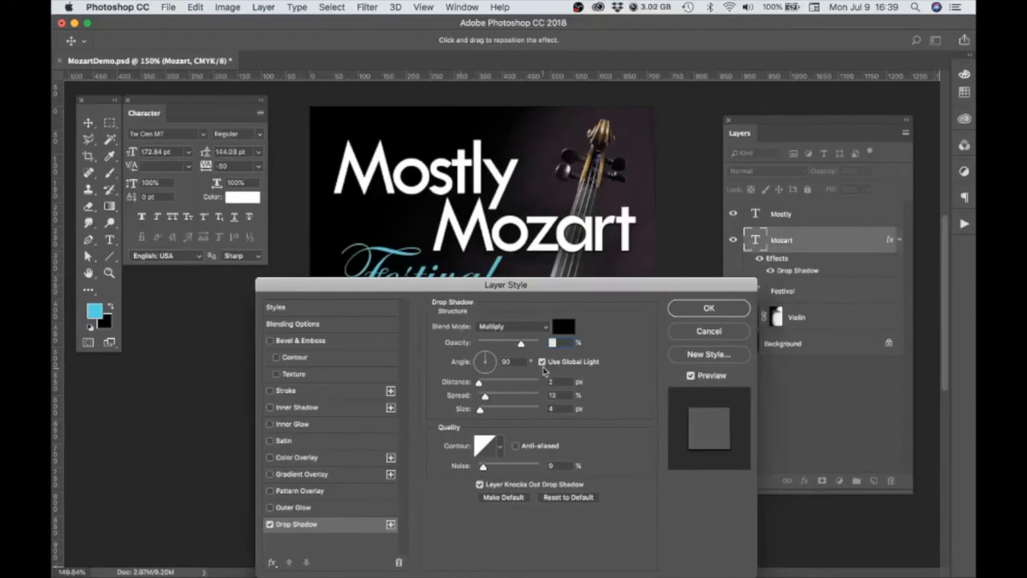
pyautogui.click(510, 362)
pyautogui.write('130')
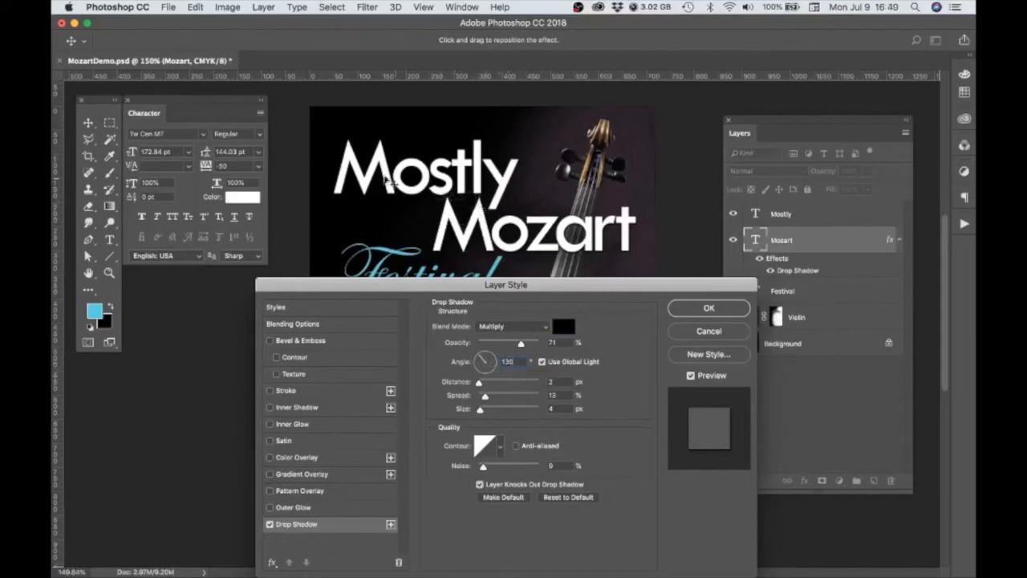
# Set the "Mozart" drop shadow to distance 9 px, spread 8%, size 13 px and opacity 70%, and apply it.
pyautogui.moveTo(454, 282); pyautogui.dragTo(526, 300)
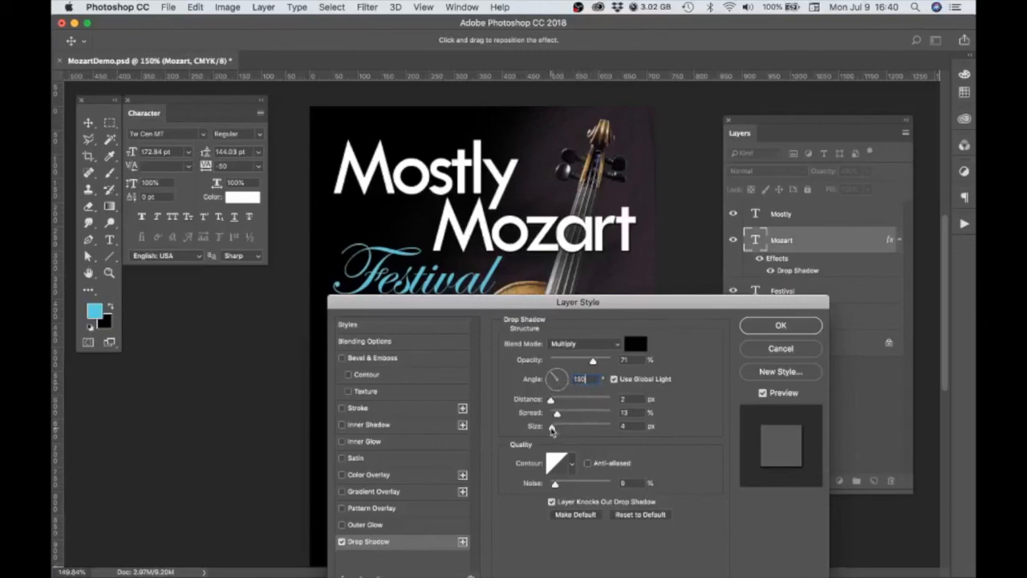
pyautogui.moveTo(550, 404); pyautogui.dragTo(557, 429)
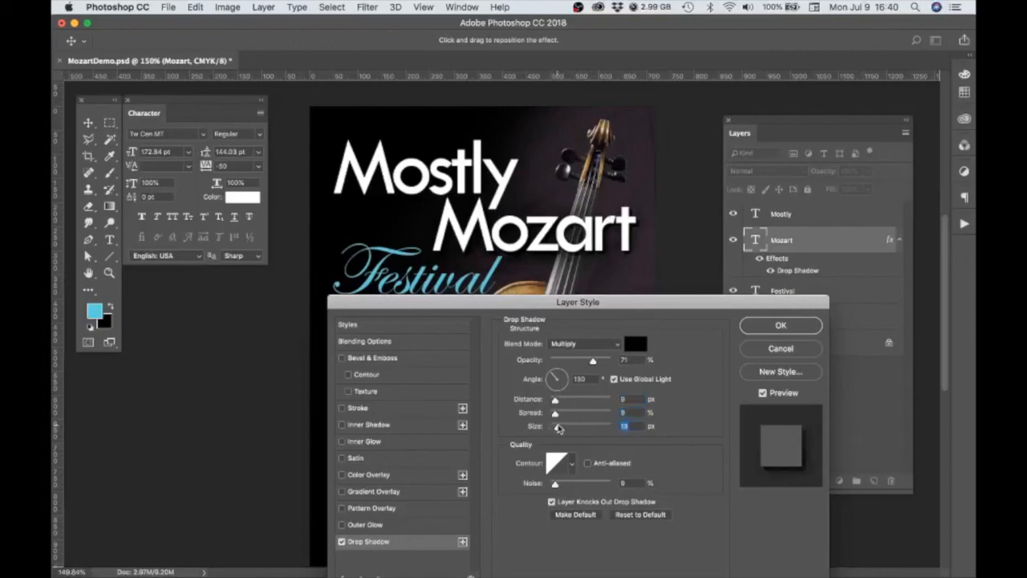
pyautogui.click(553, 413)
pyautogui.moveTo(592, 363)
pyautogui.mouseDown()
pyautogui.moveTo(550, 363)
pyautogui.moveTo(616, 366)
pyautogui.moveTo(592, 366)
pyautogui.mouseUp()
pyautogui.write('70')
pyautogui.click(776, 326)
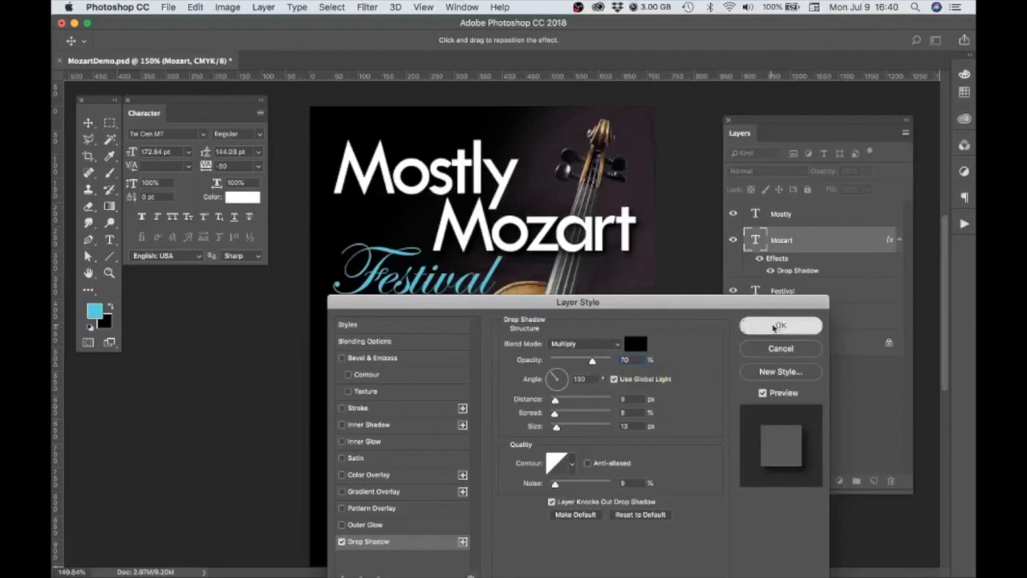
pyautogui.click(796, 375)
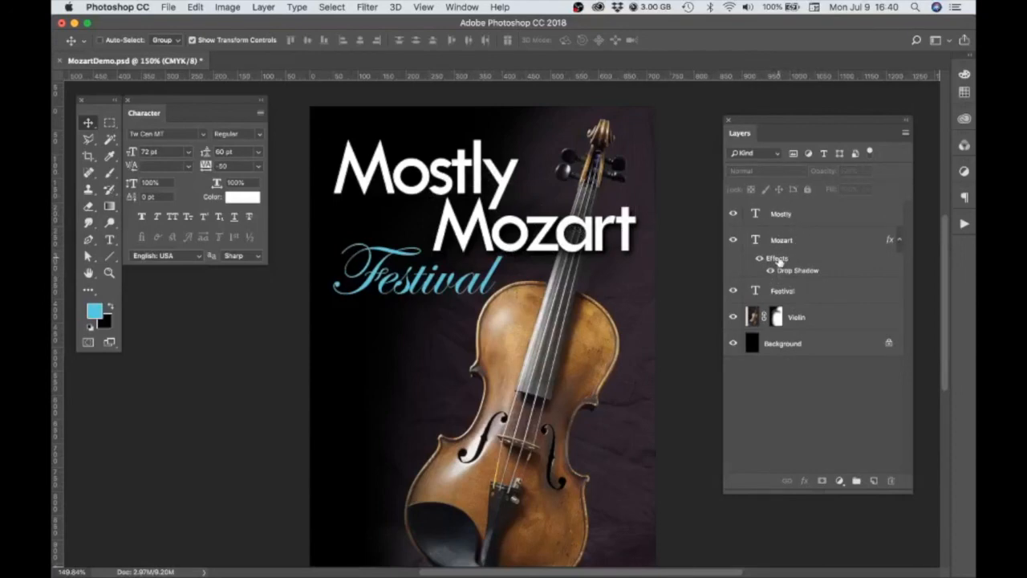
# Copy the drop shadow effect from the "Mozart" layer to the "Mostly" and "Festival" text layers.
pyautogui.moveTo(778, 261); pyautogui.dragTo(783, 222)
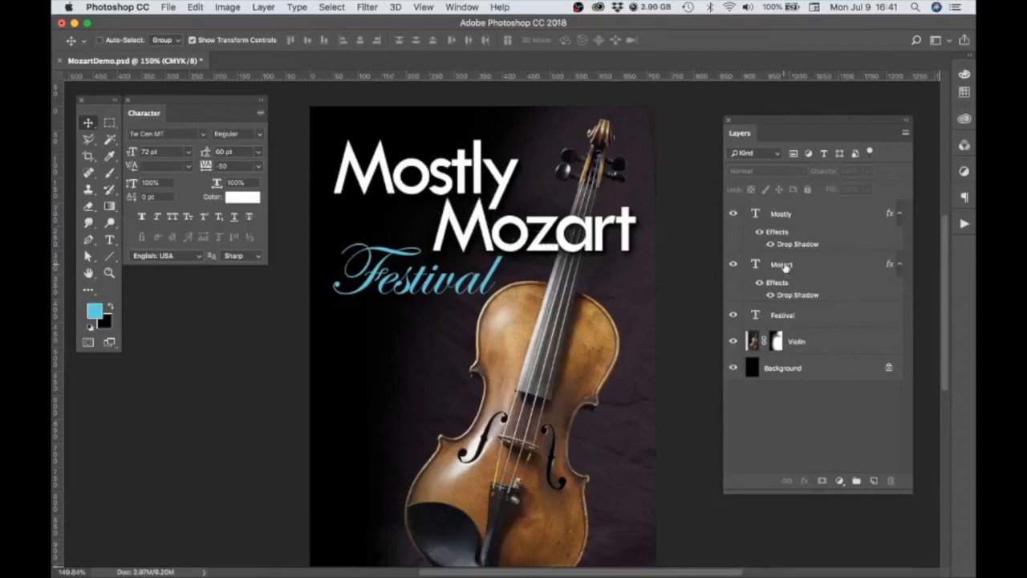
pyautogui.moveTo(776, 286); pyautogui.dragTo(783, 323)
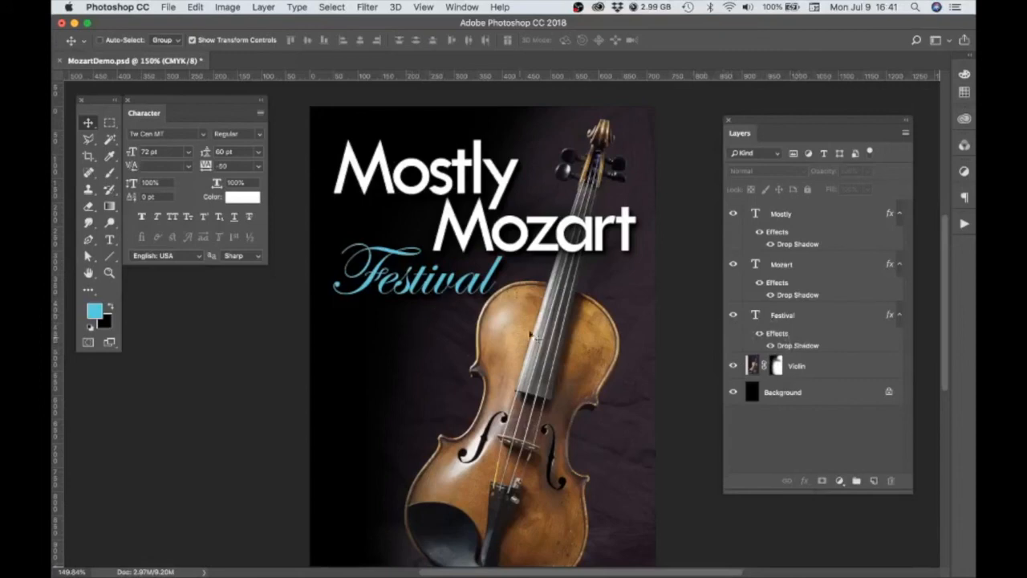
pyautogui.scroll(-3, 575, 319)
pyautogui.scroll(-2, 575, 320)
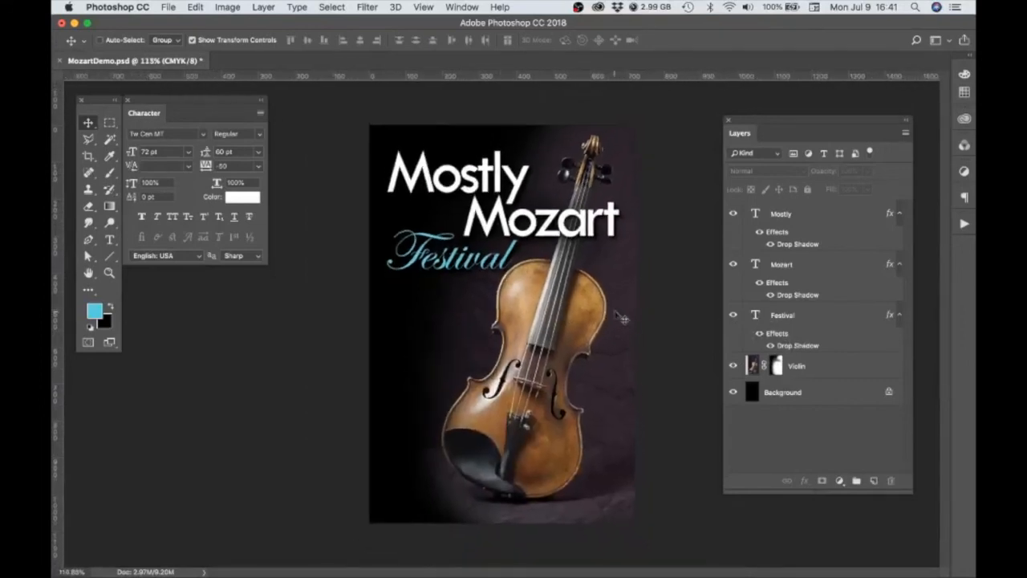